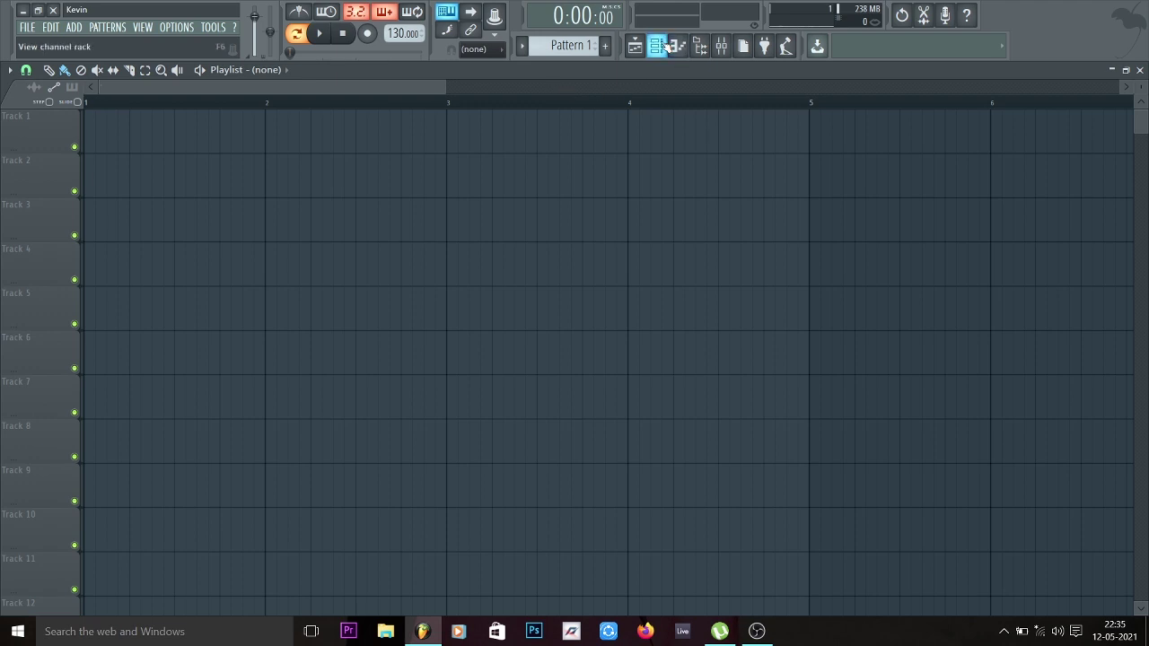
Step: Add an FL Keys channel to the channel rack and open its piano roll
left_click(666, 47)
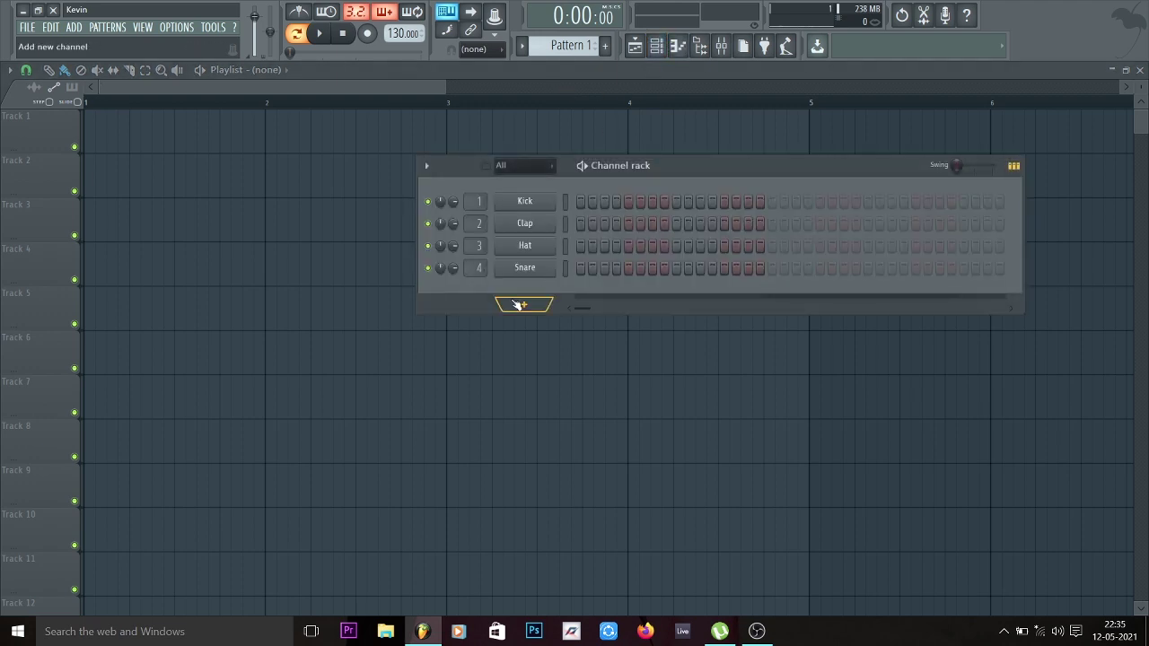
left_click(518, 306)
left_click(518, 301)
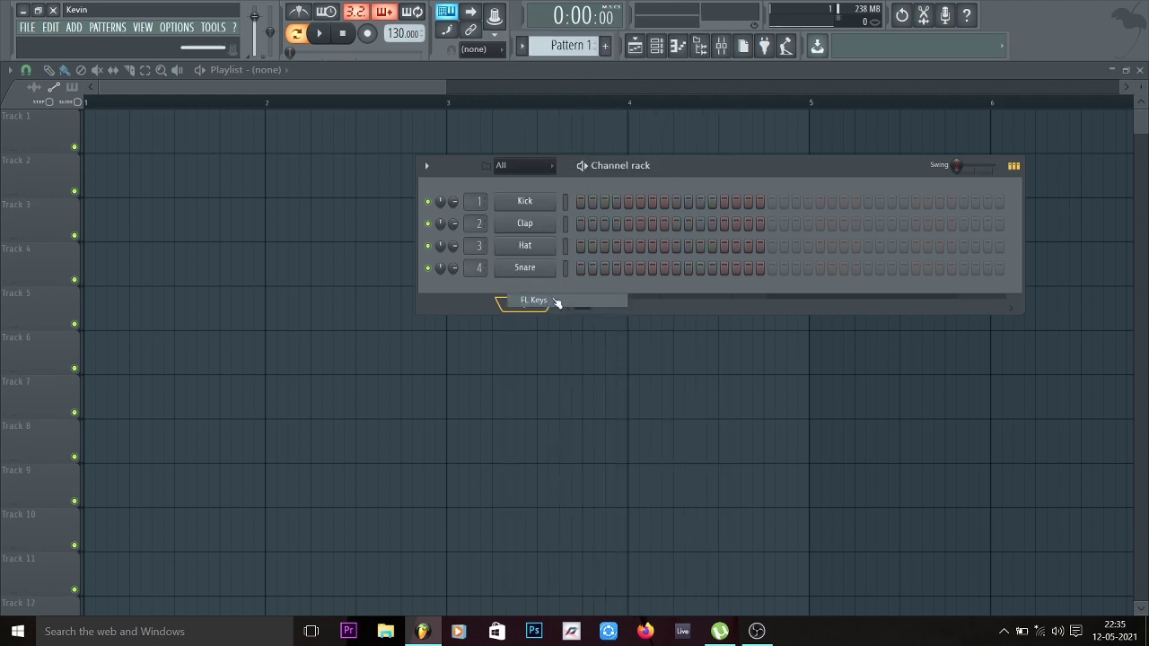
right_click(556, 303)
left_click(583, 289)
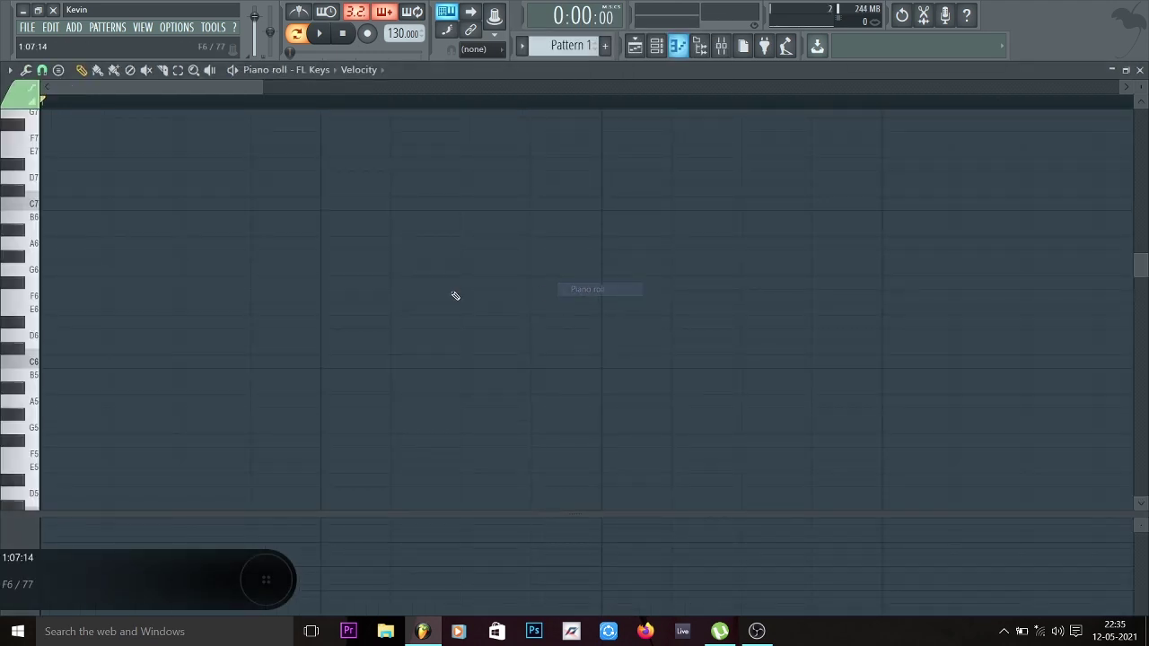
Step: Draw the notes C6, F6 and C#7 in the first beat, and A#6, C#7 and E7 in the second
left_click(54, 362)
left_click(193, 296)
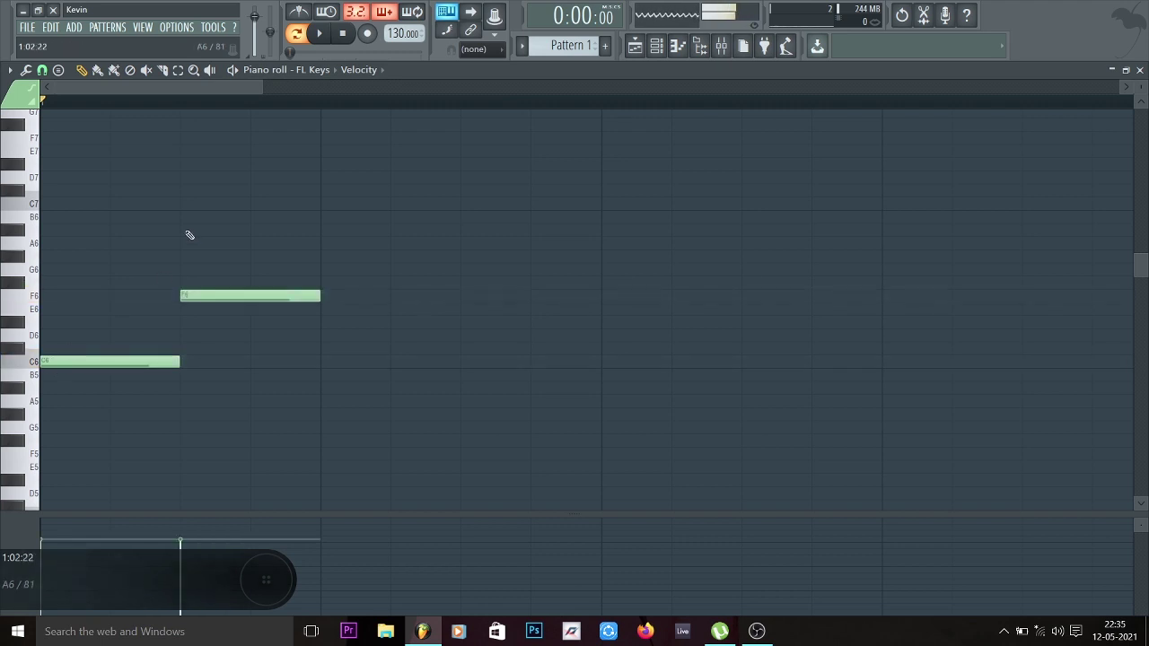
left_click(193, 190)
left_click(476, 190)
left_click(485, 150)
left_click(399, 230)
Step: Draw G5 at step 8, A#6 and F7 at step 11, A5 at step 12, and F7 and G#6 at step 16
left_click(539, 428)
left_click(817, 401)
left_click(750, 229)
left_click(745, 137)
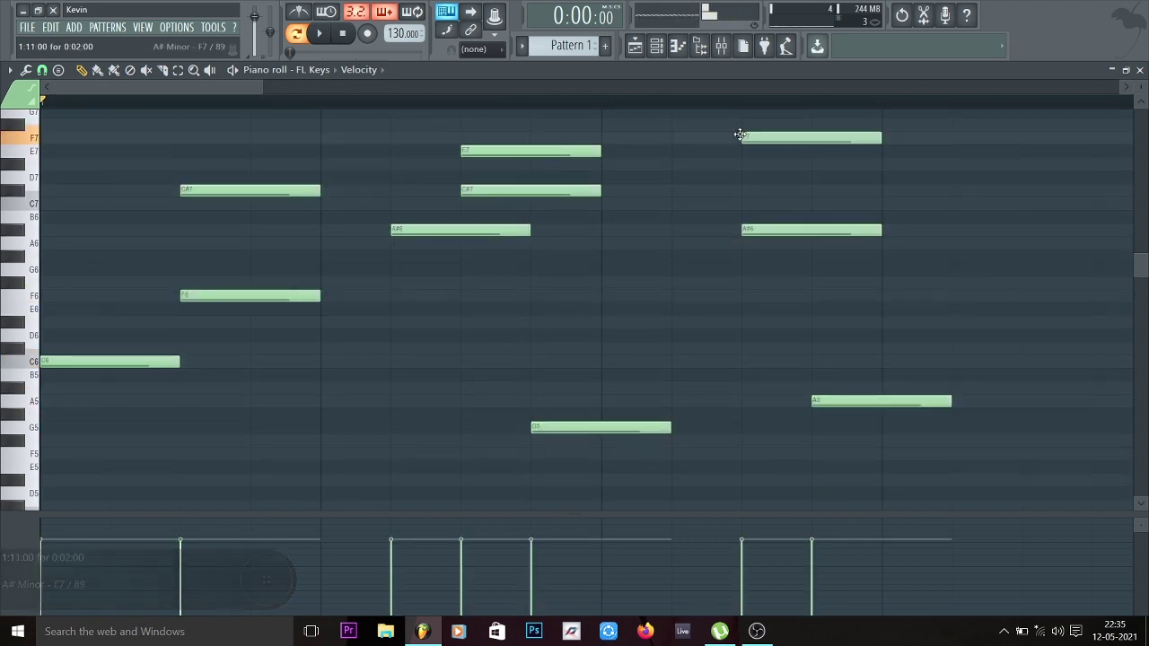
left_click(1100, 137)
left_click(1097, 255)
Step: Undo the last added G#6 note near bar 2 and restore it
left_click_drag(195, 93, 286, 95)
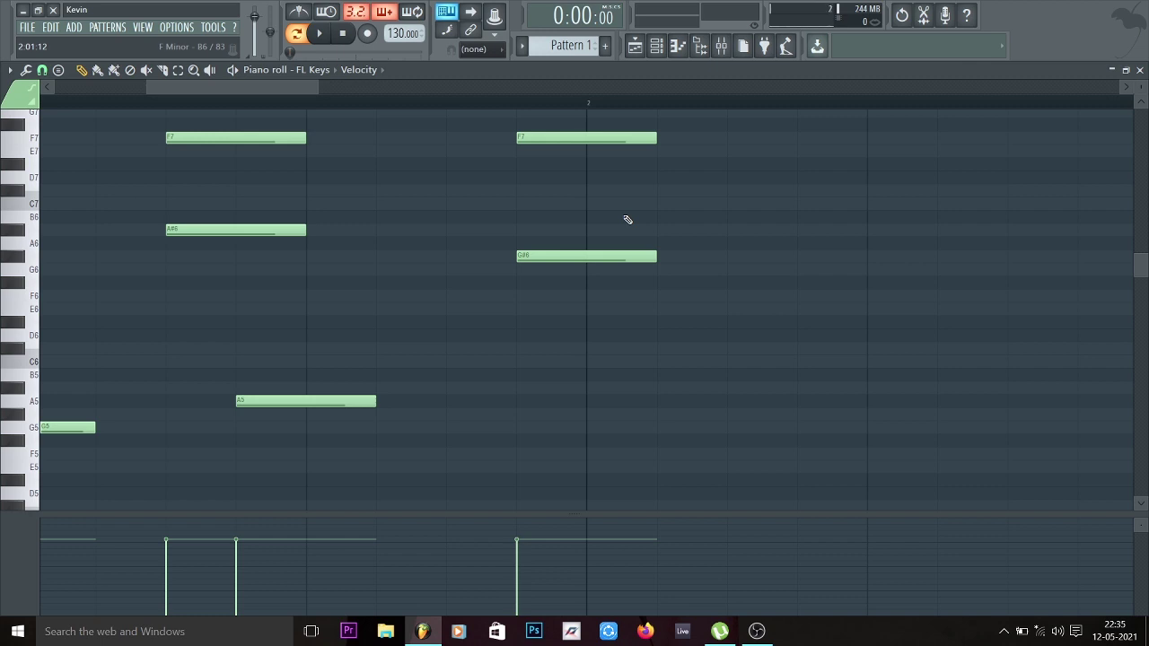
key("ctrl+z")
key("ctrl+z")
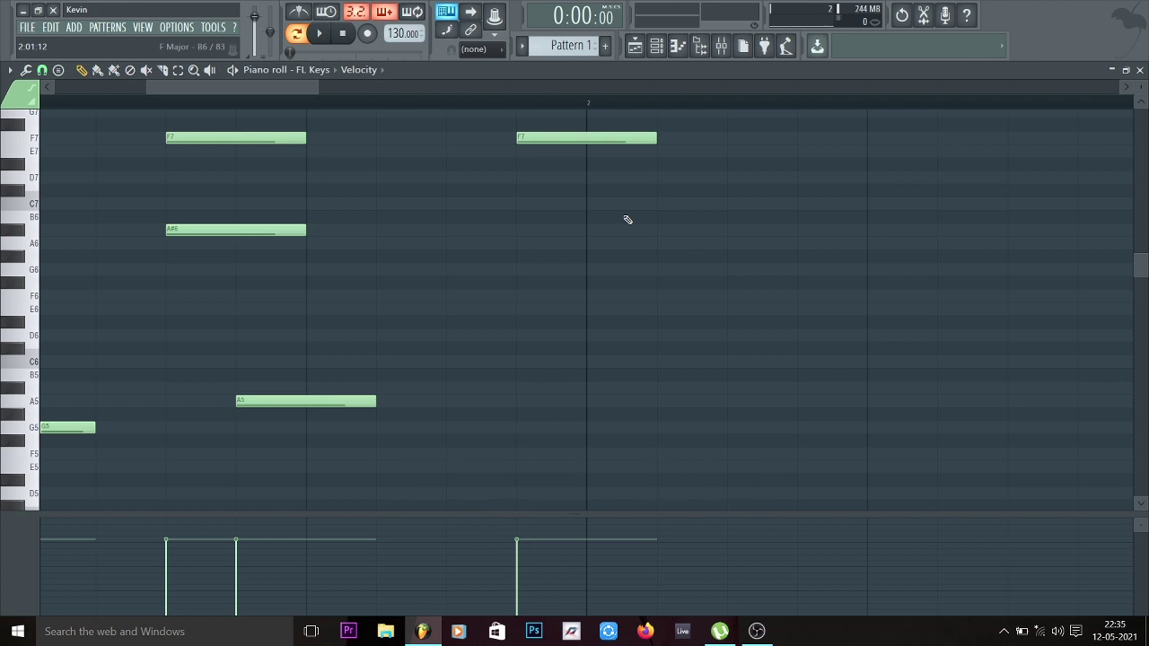
key("ctrl+z")
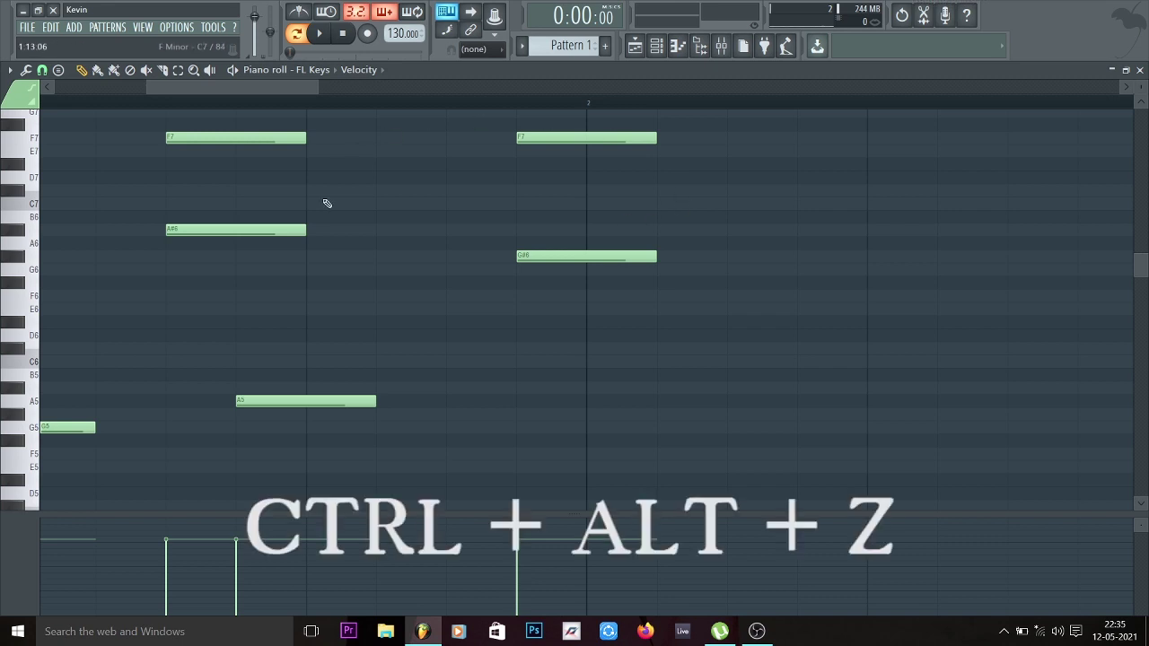
Step: Undo the last five note additions one after another, back to the G5 note
key("ctrl+alt+z")
key("ctrl+alt+z")
key("ctrl+alt+z")
key("ctrl+alt+z")
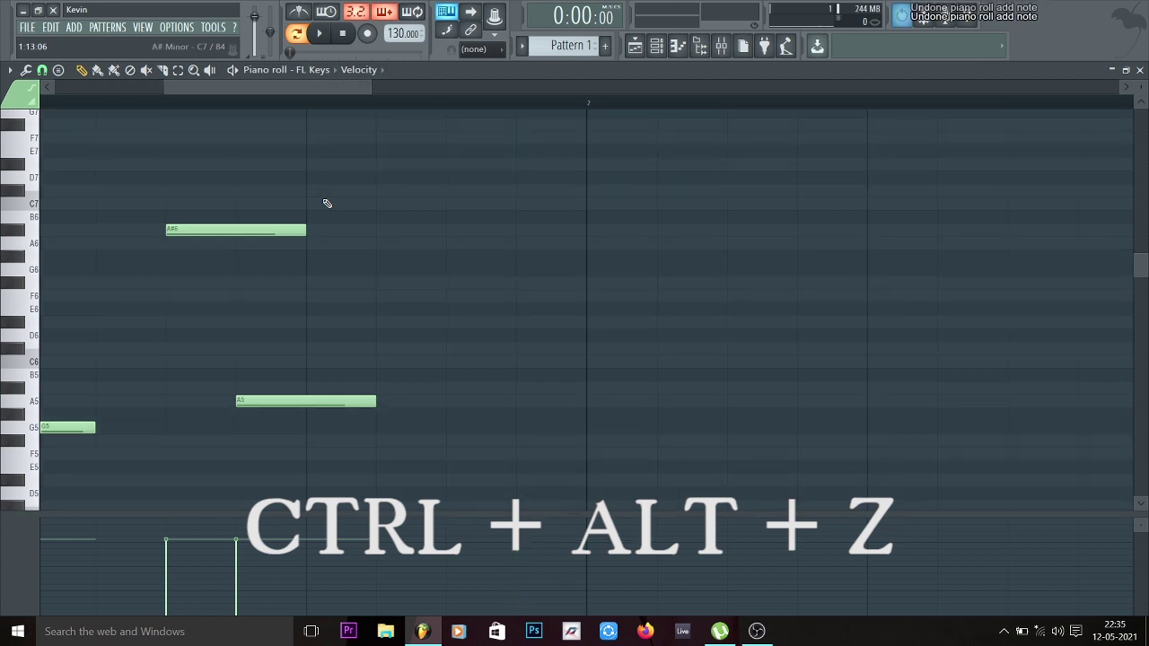
key("ctrl+alt+z")
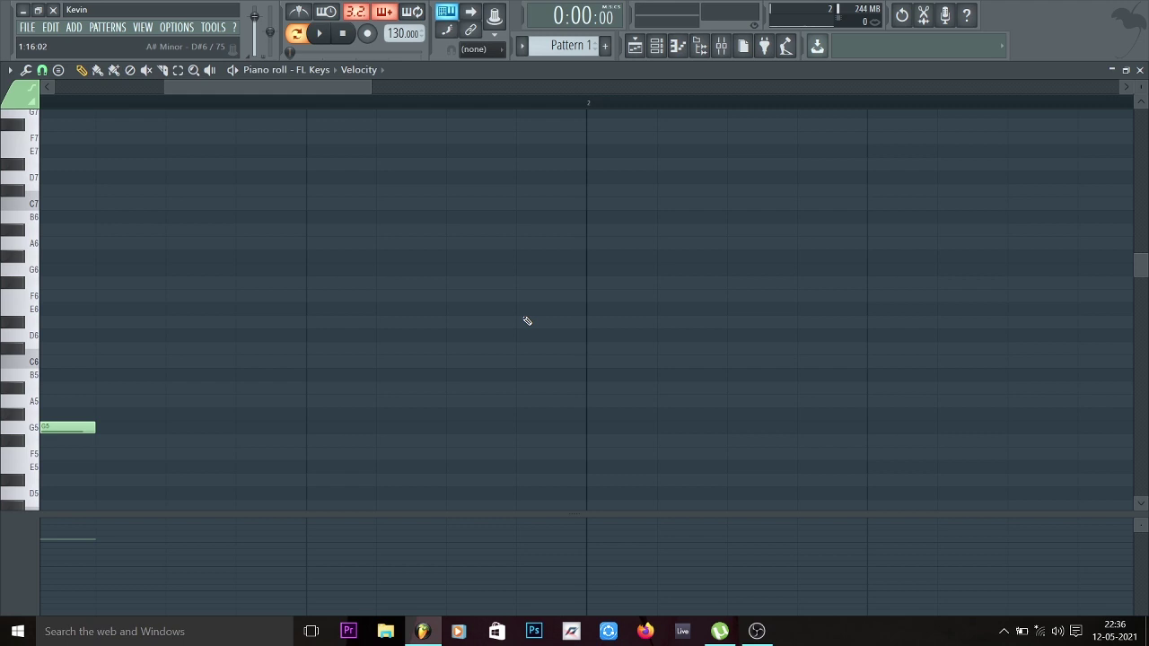
Step: Redo the five undone note additions one after another
key("ctrl+shift+z")
key("ctrl+shift+z")
key("ctrl+shift+z")
key("ctrl+shift+z")
key("ctrl+shift+z")
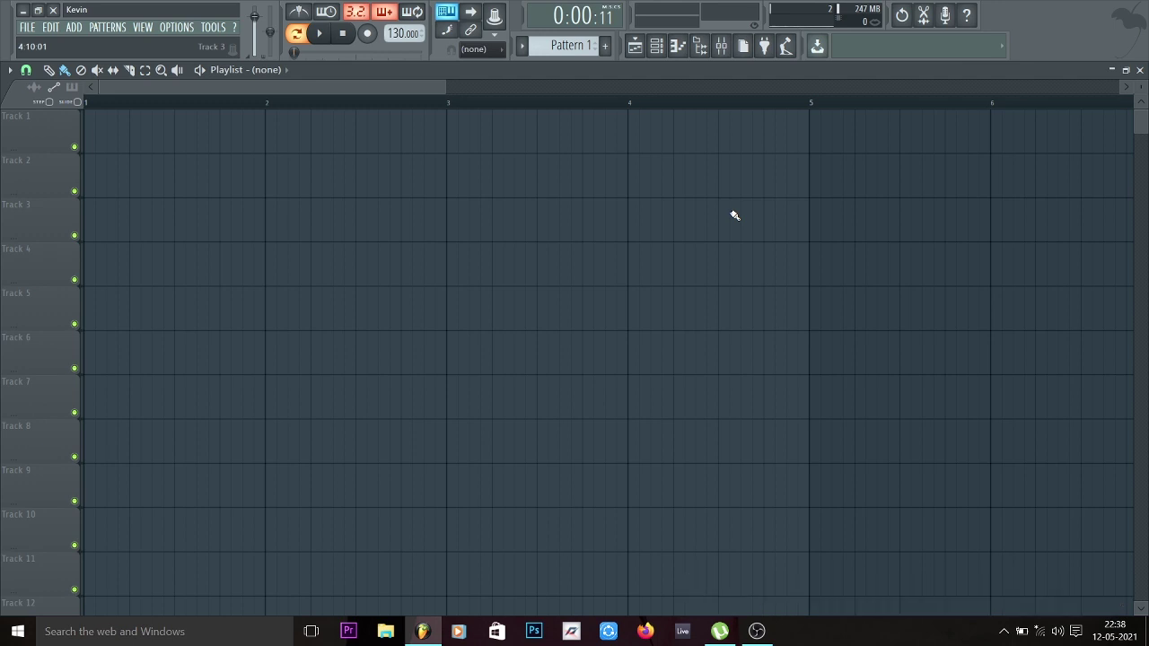
Step: Open the FL Keys piano roll from the channel rack and select all of its notes
left_click(656, 46)
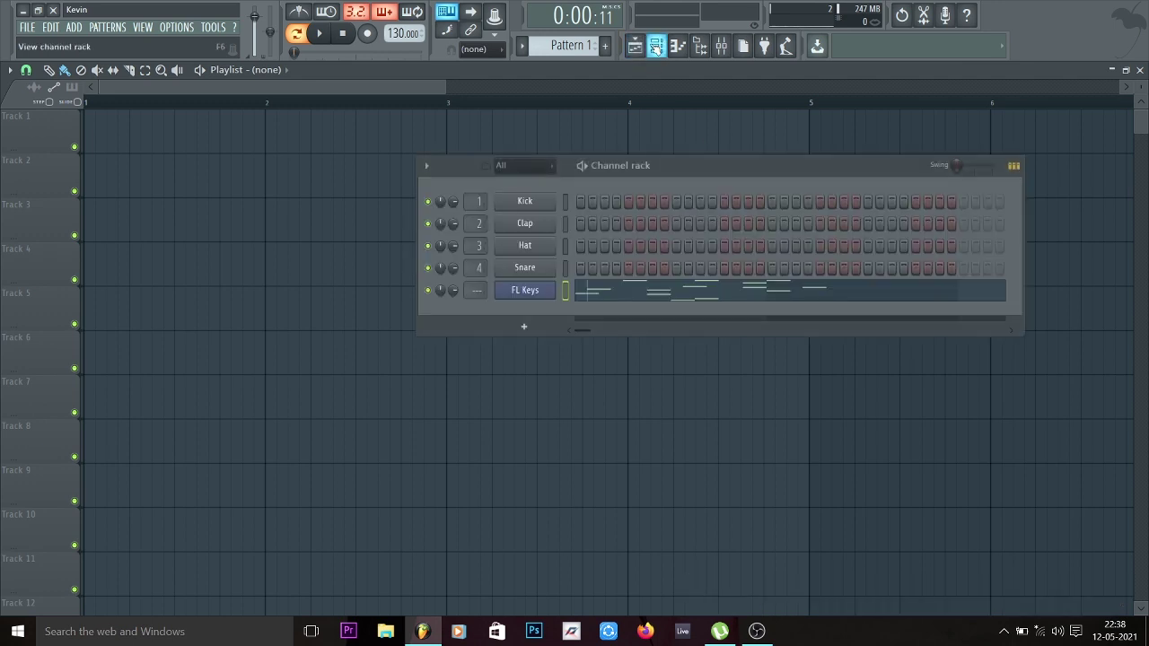
left_click(647, 295)
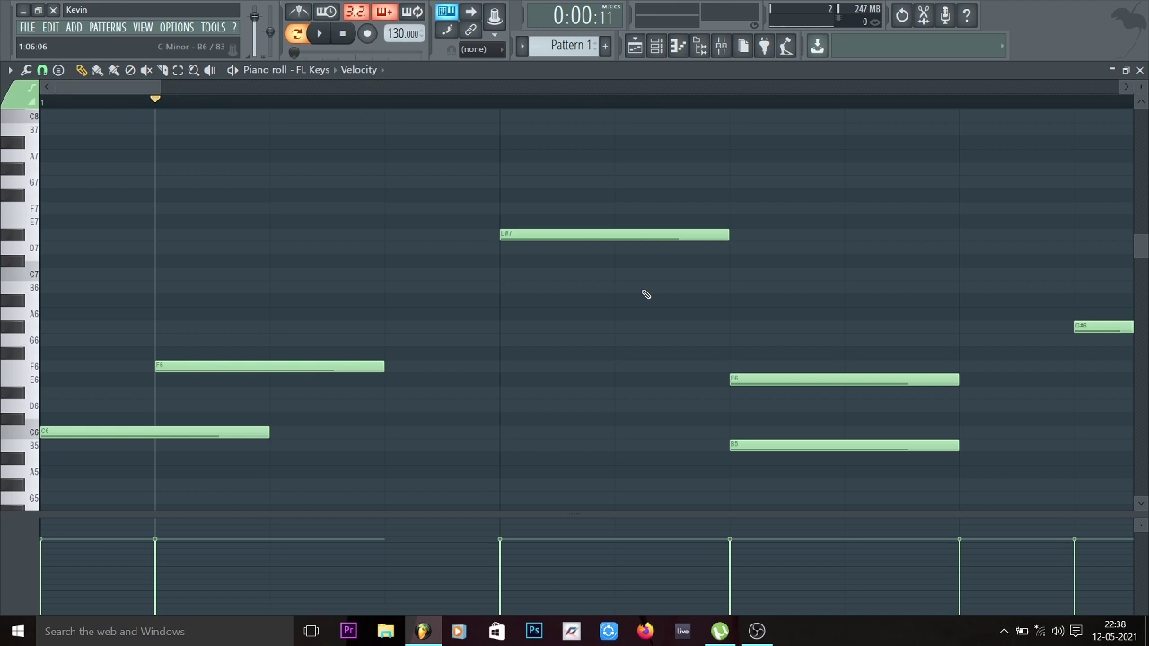
key("ctrl+a")
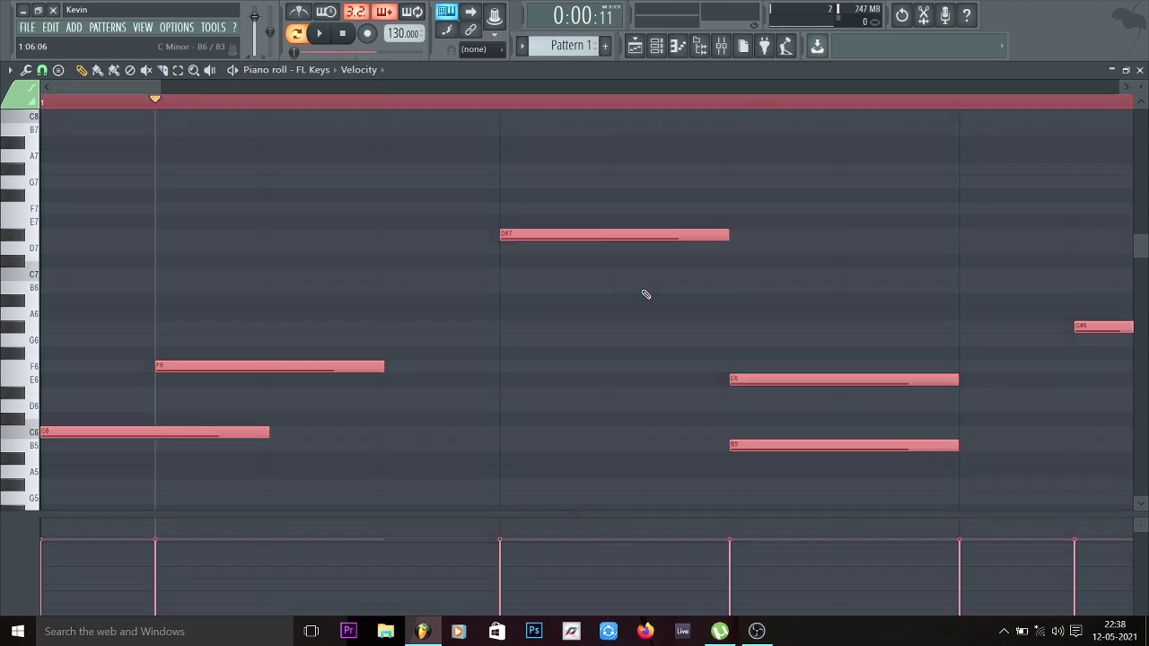
Step: Move the playhead to the end of the third beat, select the last D#7 and G6 notes, and clear the selection
scroll(478, 105, "down", 3)
left_click(477, 105)
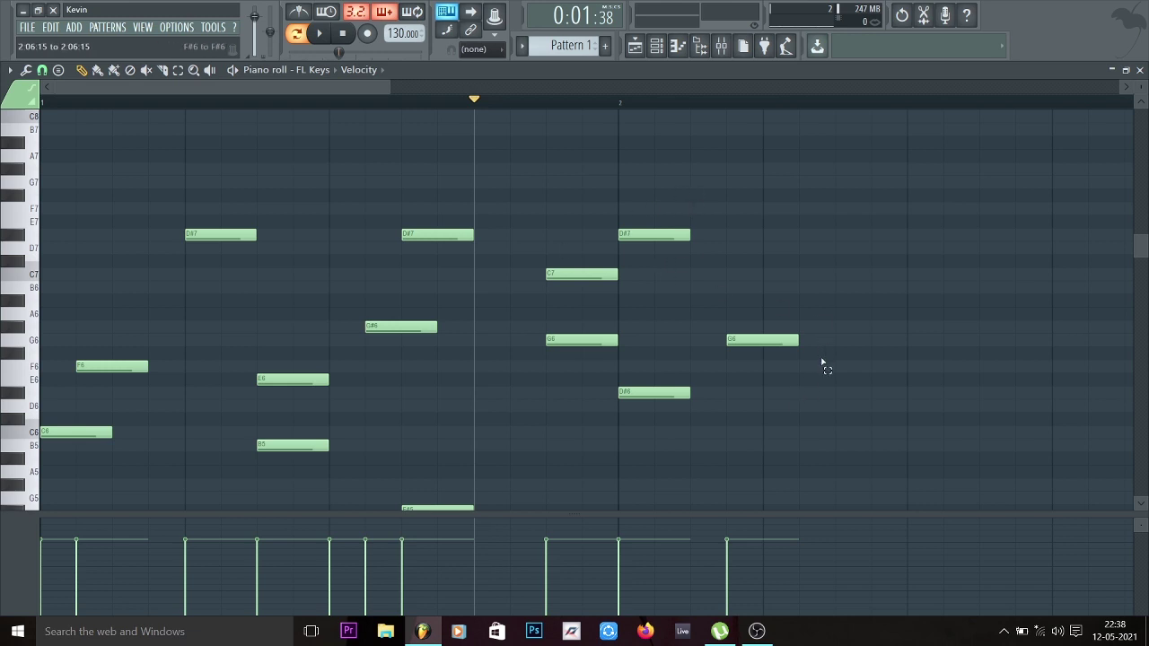
left_click_drag(822, 360, 634, 199)
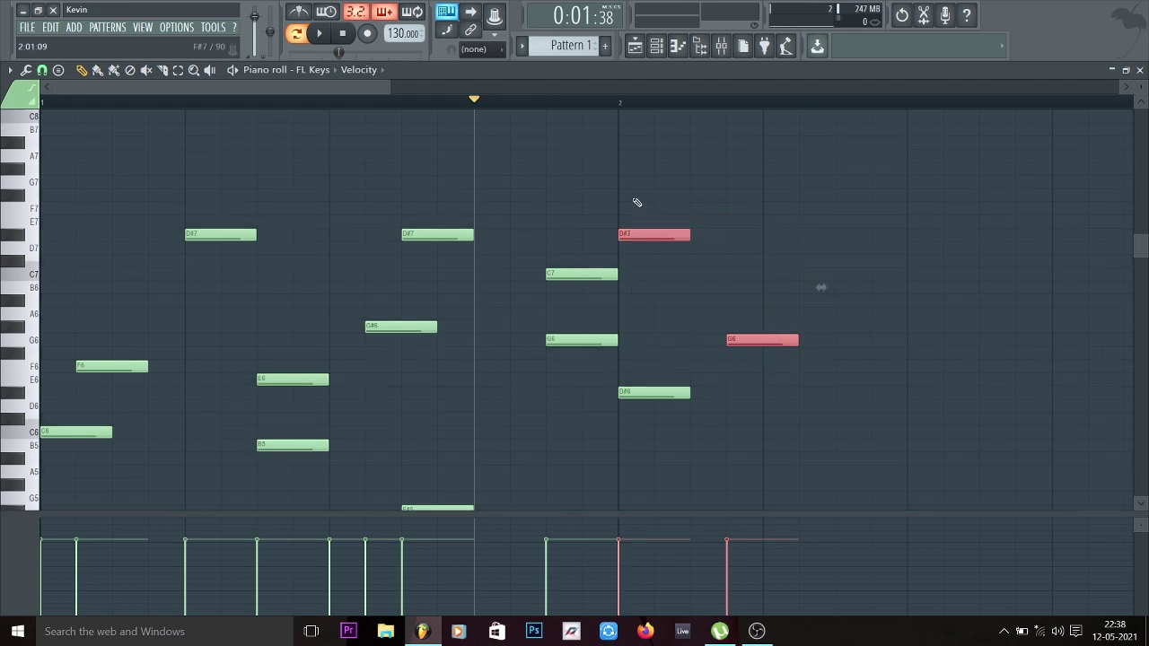
left_click(637, 203)
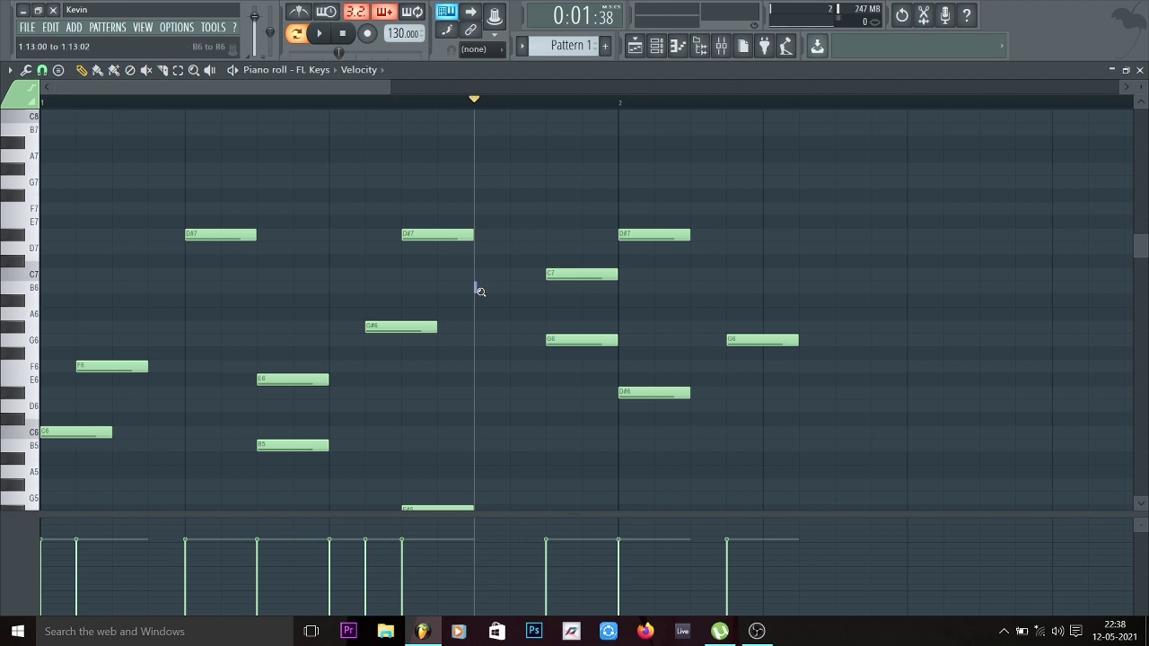
Step: Zoom in on the notes around the playhead and apply the step sequencer mode zoom to the piano roll
scroll(475, 287, "up", 5)
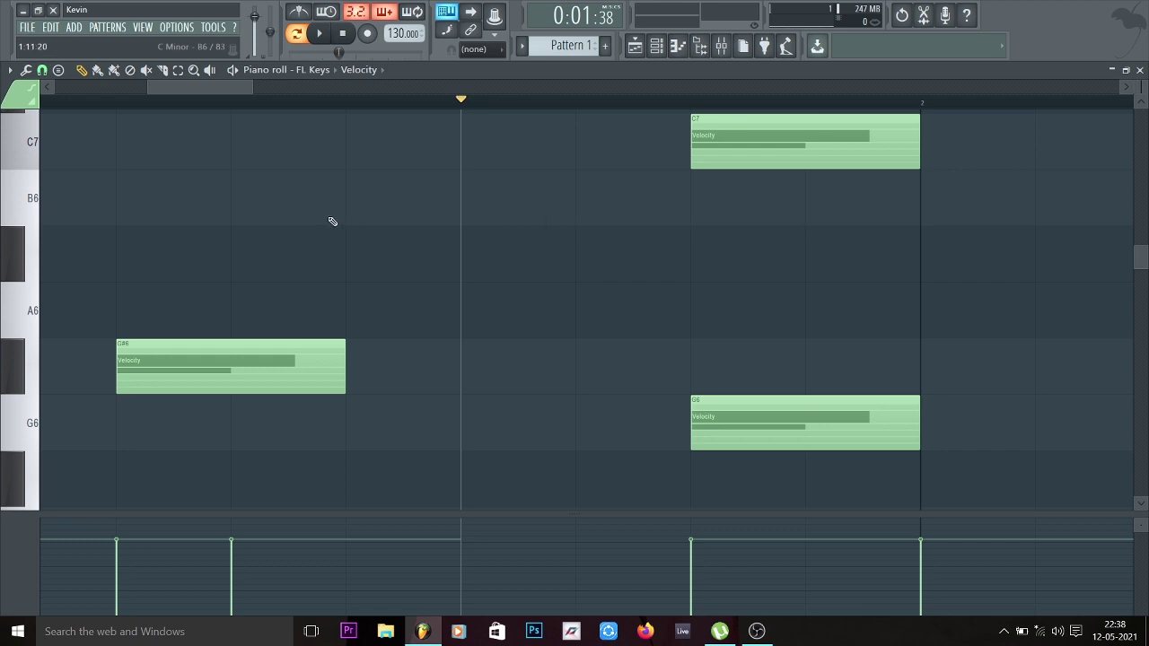
left_click(12, 70)
mouse_move(58, 208)
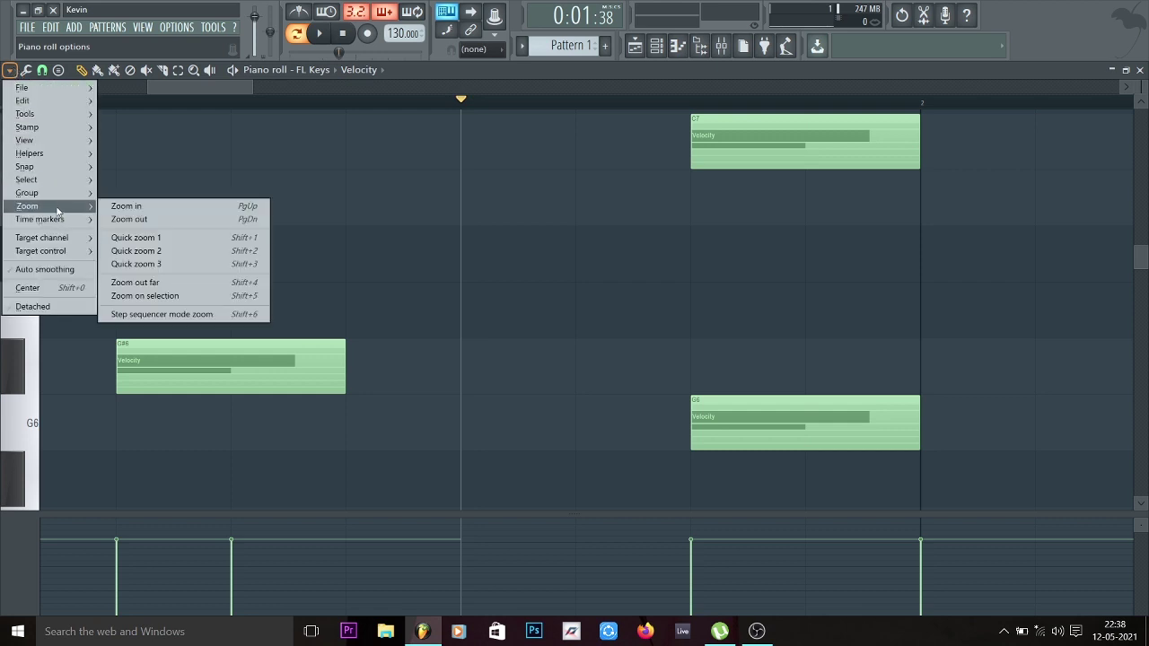
left_click(221, 313)
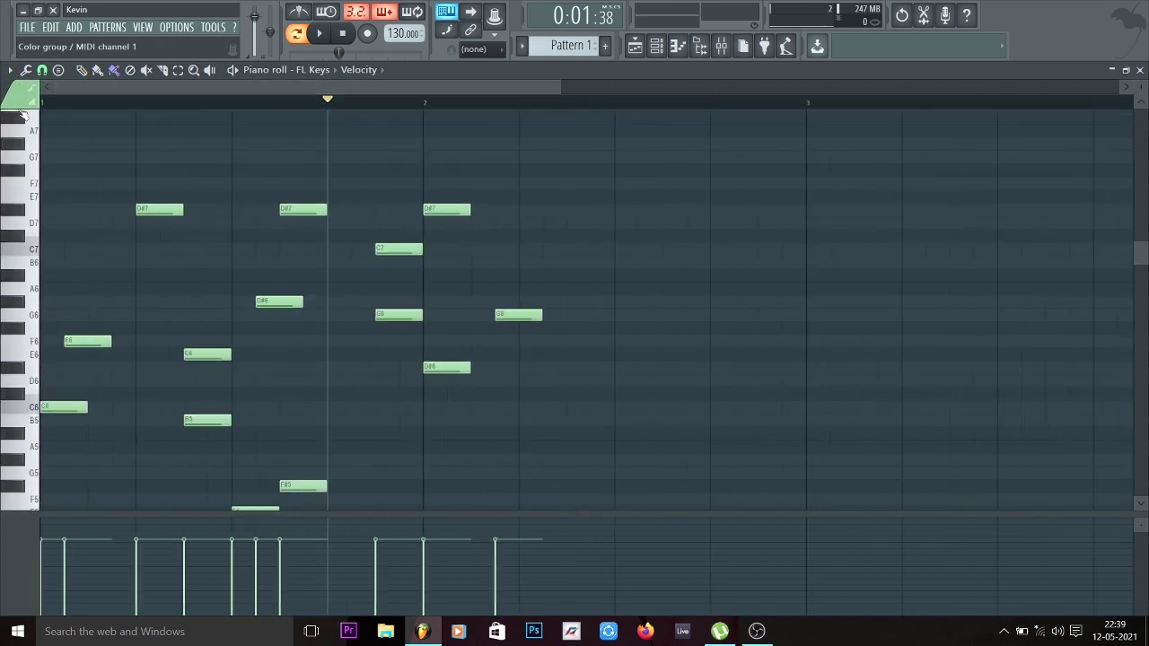
Step: Open the Kick channel's settings from the channel rack and bring up the mixer
left_click(636, 46)
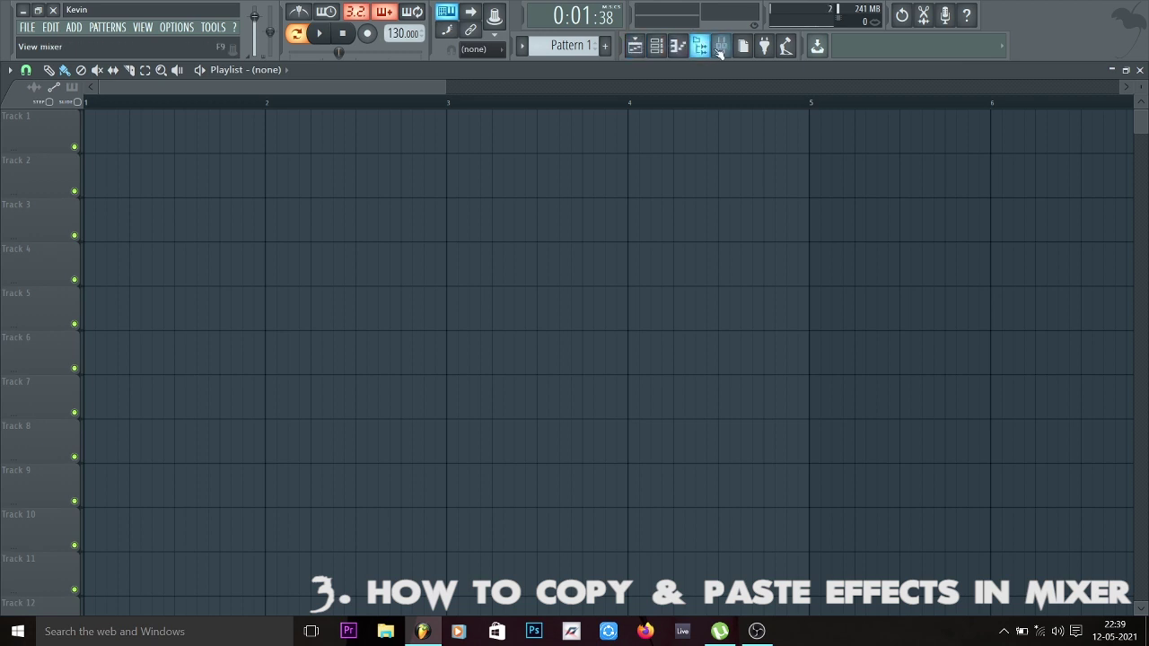
left_click(656, 49)
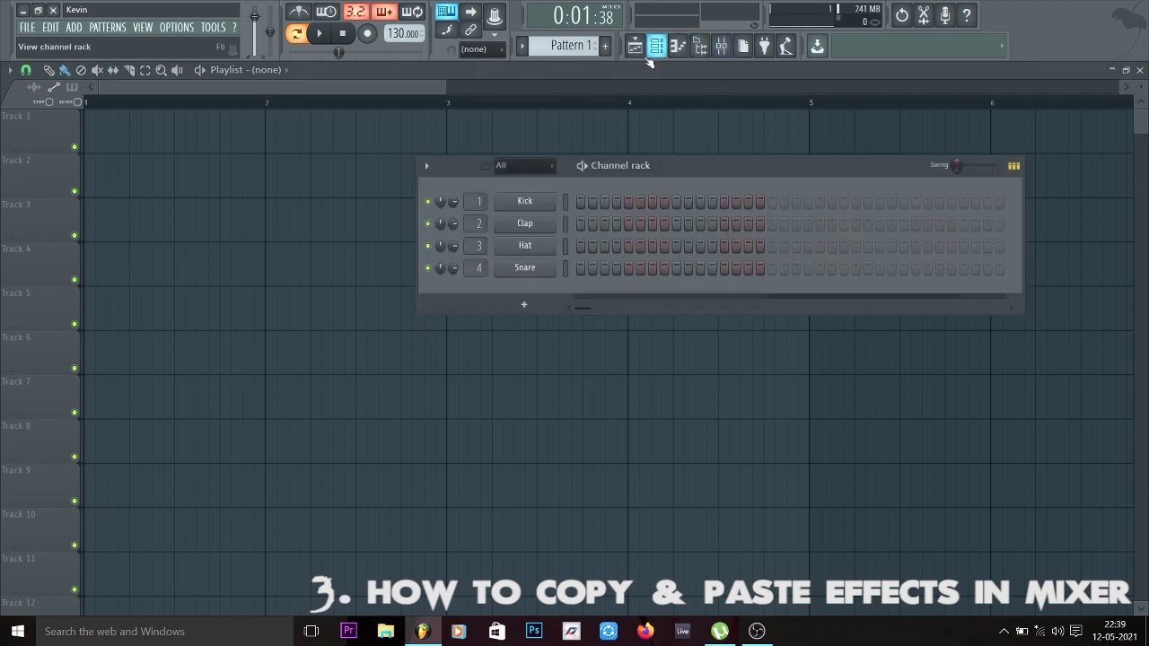
left_click(555, 202)
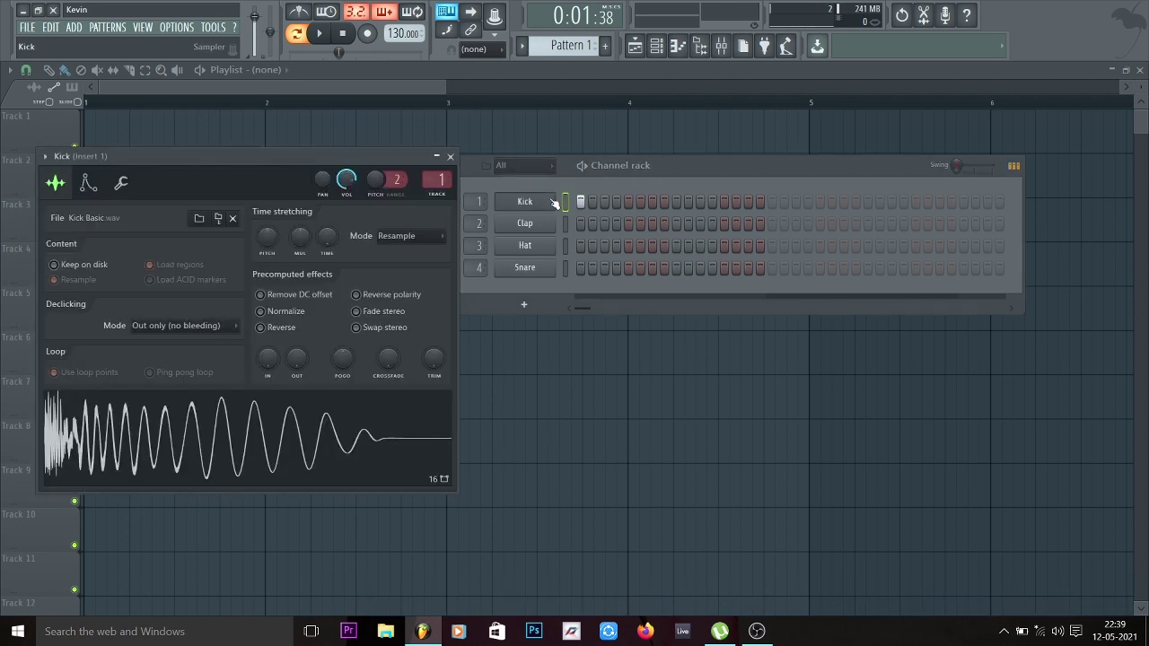
key("F9")
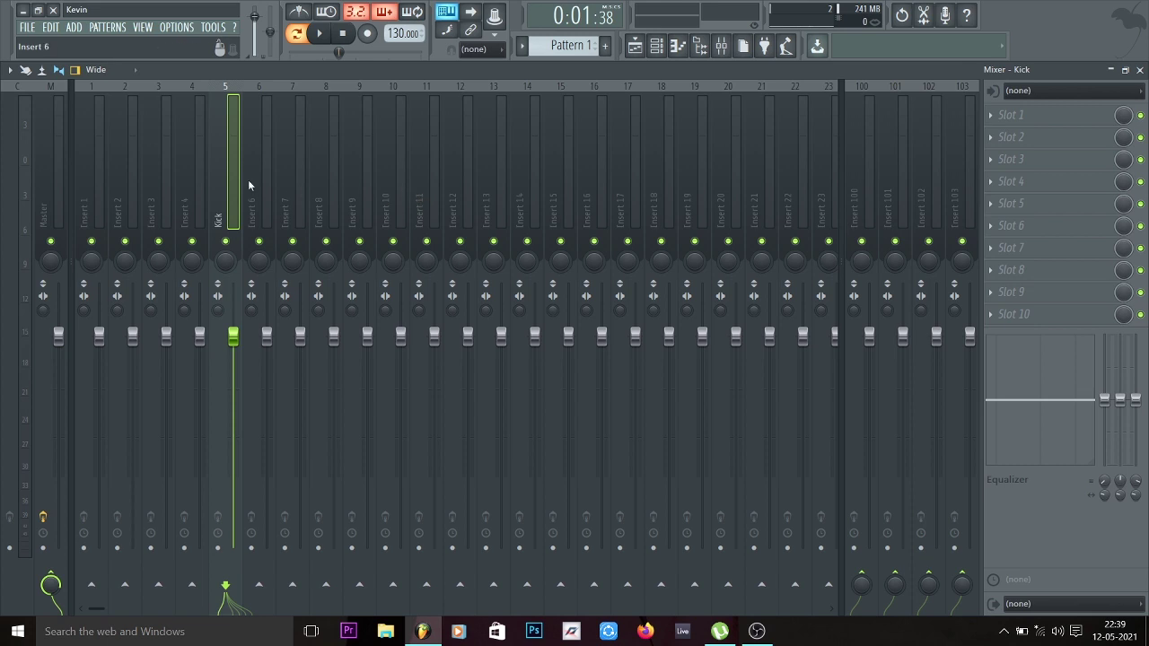
Step: Load Fruity Blood Overdrive, Fruity Compressor and Fruity Limiter into slots 1 to 3 of the Kick mixer track
left_click(1026, 116)
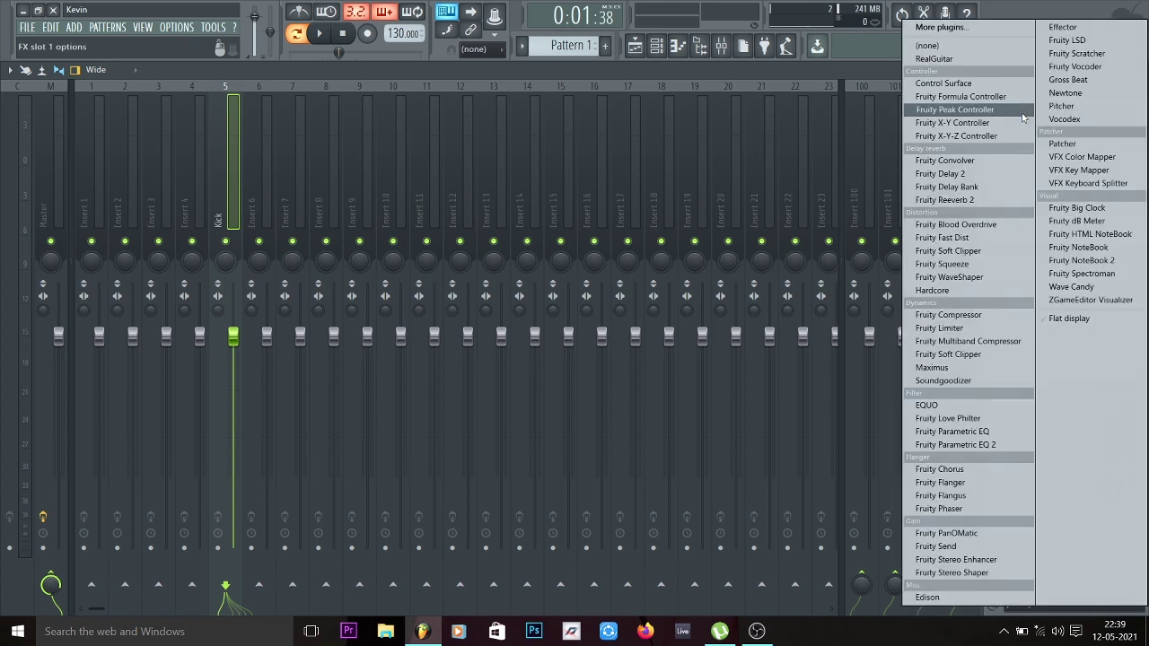
left_click(956, 224)
left_click(1024, 136)
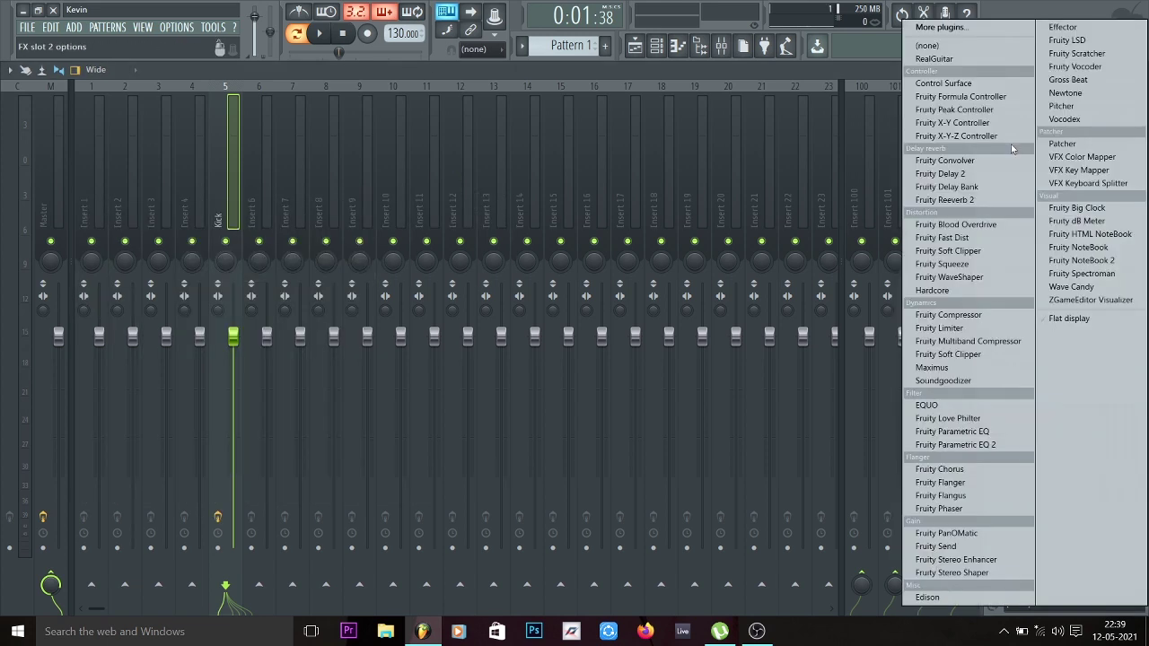
left_click(943, 319)
left_click(1004, 166)
left_click(939, 328)
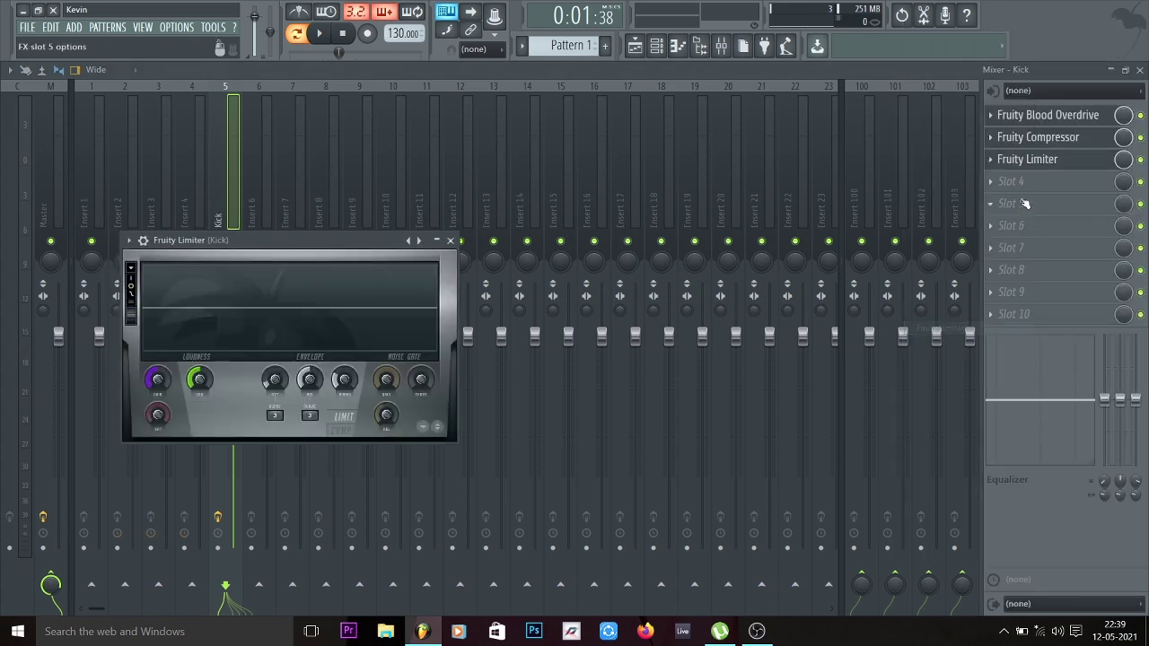
Step: Load Fruity Love Philter in slot 4, Fruity Flangus in slot 7 and Fruity PanOMatic in slot 8, and view Fruity Blood Overdrive's settings
left_click(1010, 181)
left_click(995, 419)
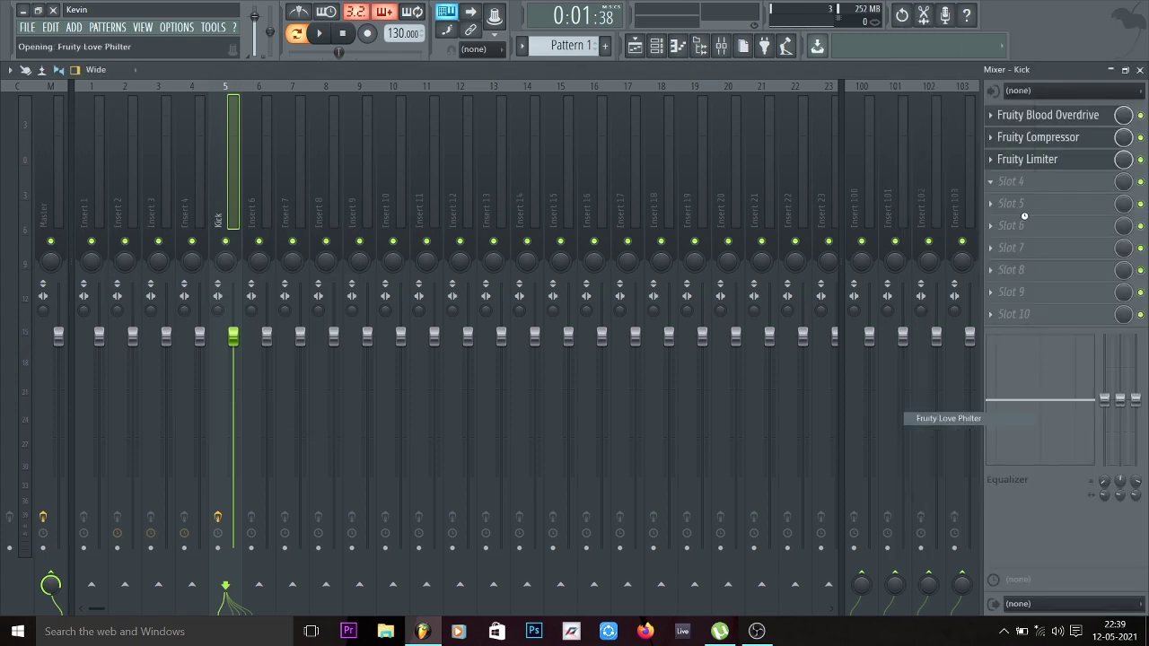
left_click(1019, 295)
left_click(976, 483)
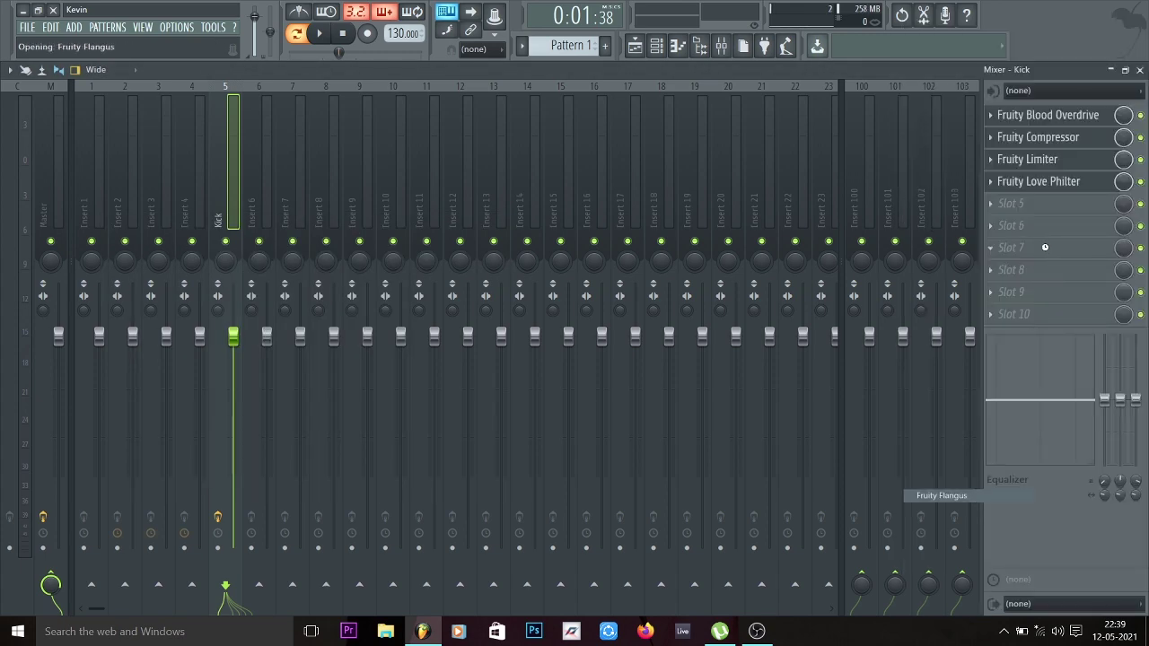
left_click(1042, 271)
left_click(946, 533)
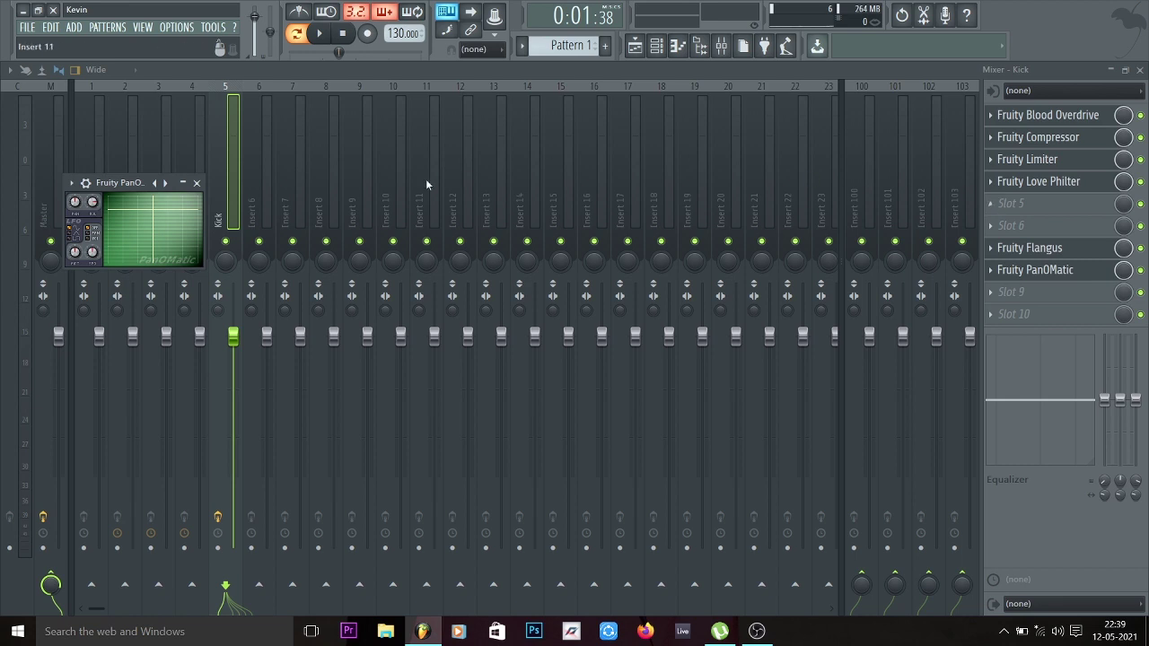
left_click(1049, 116)
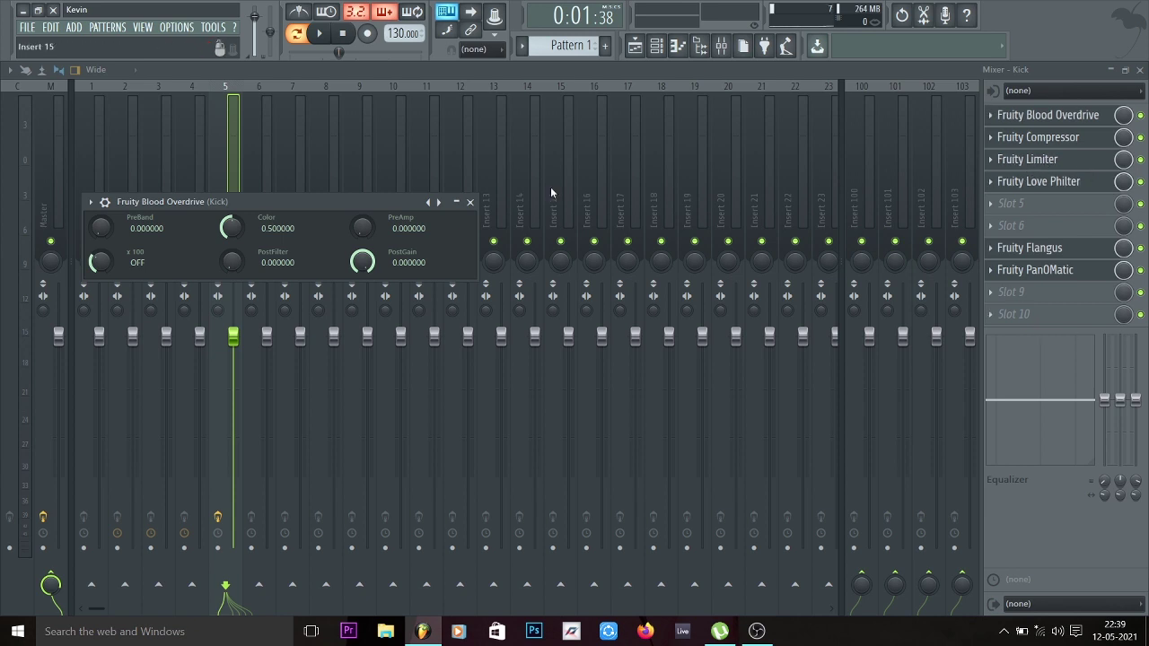
key("Escape")
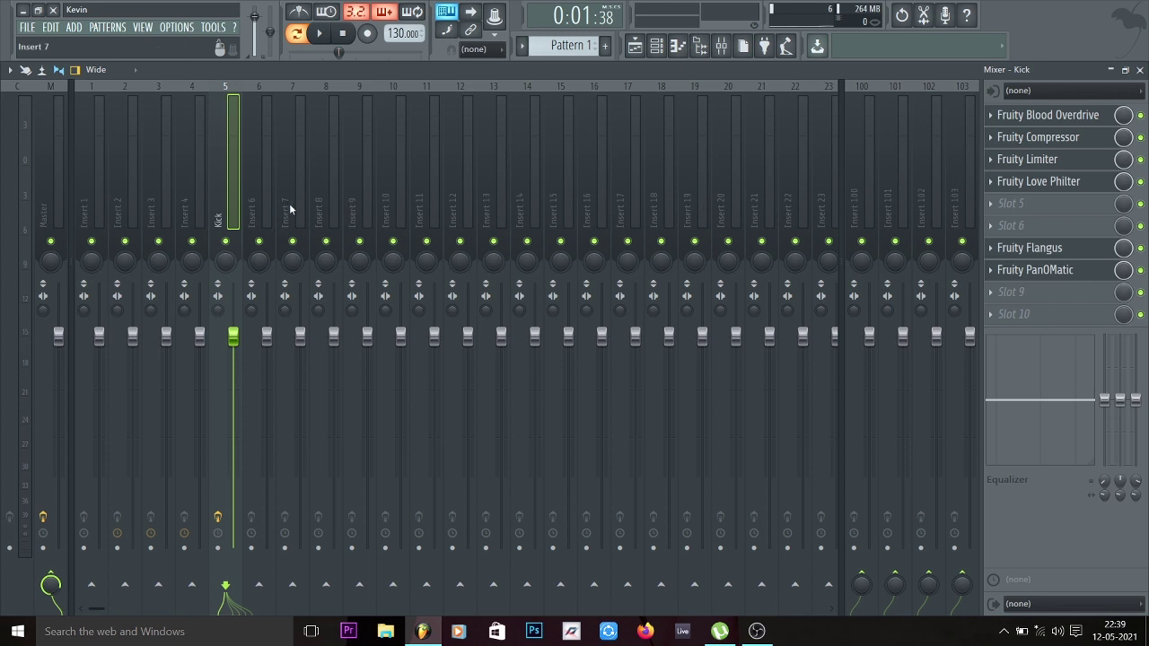
Step: Copy the Kick mixer track's state with all its effects onto mixer insert 10
right_click(230, 200)
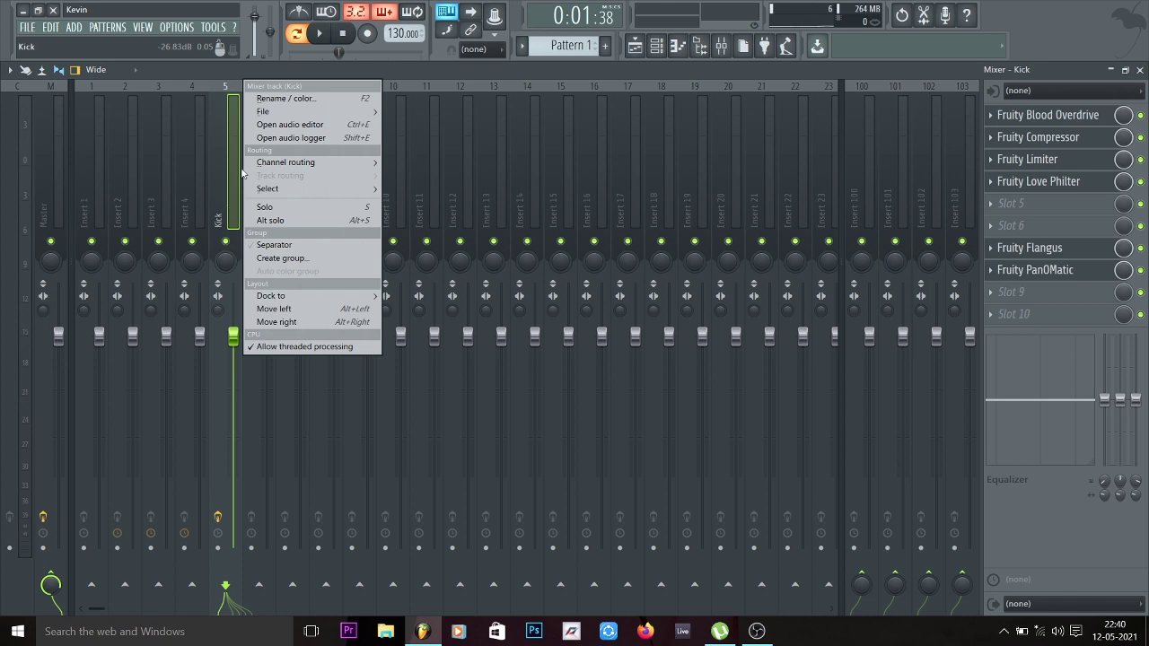
mouse_move(269, 112)
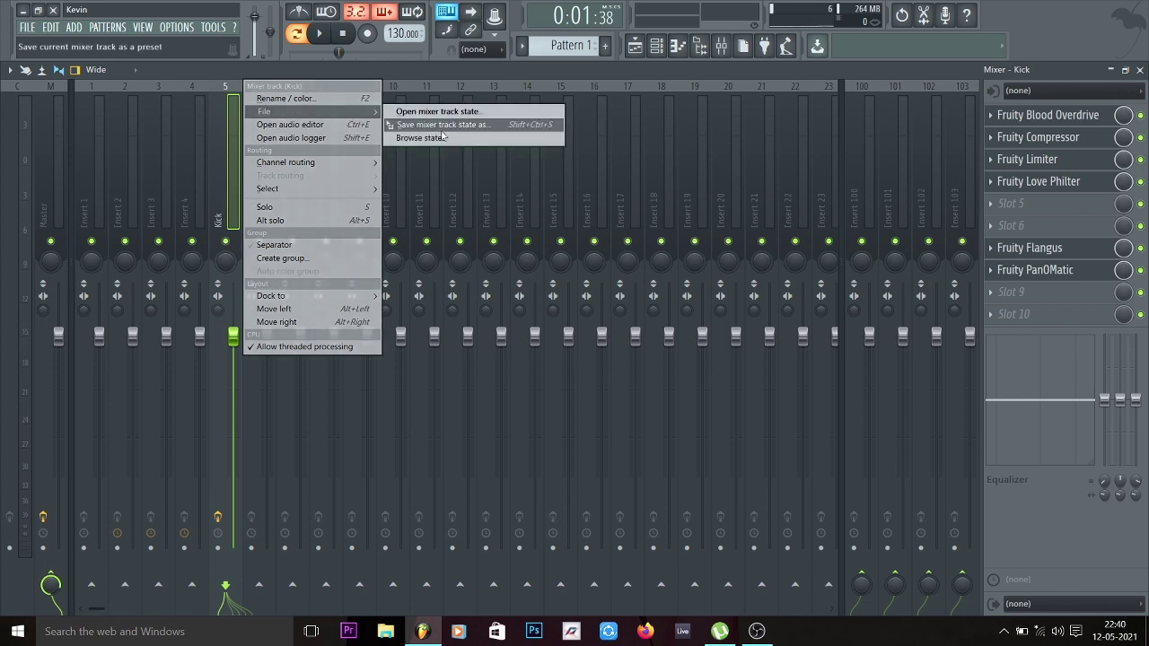
left_click_drag(430, 130, 400, 187)
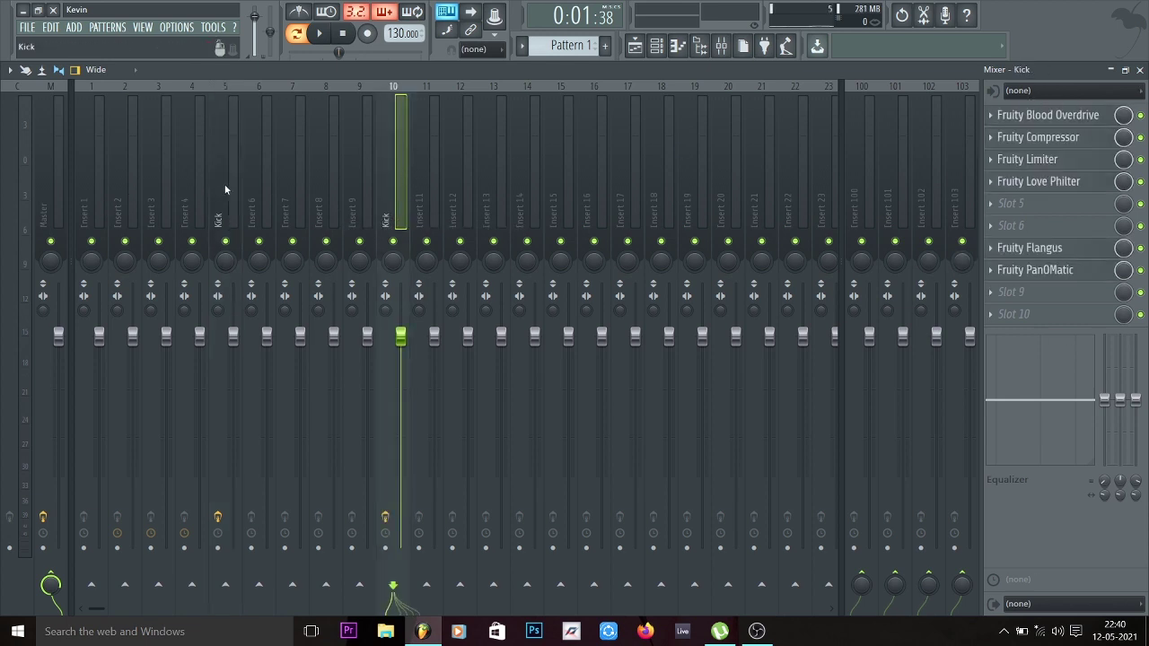
Step: Copy the state of the Kick track on insert 5, including all its effects, onto insert 16
right_click(235, 85)
mouse_move(286, 112)
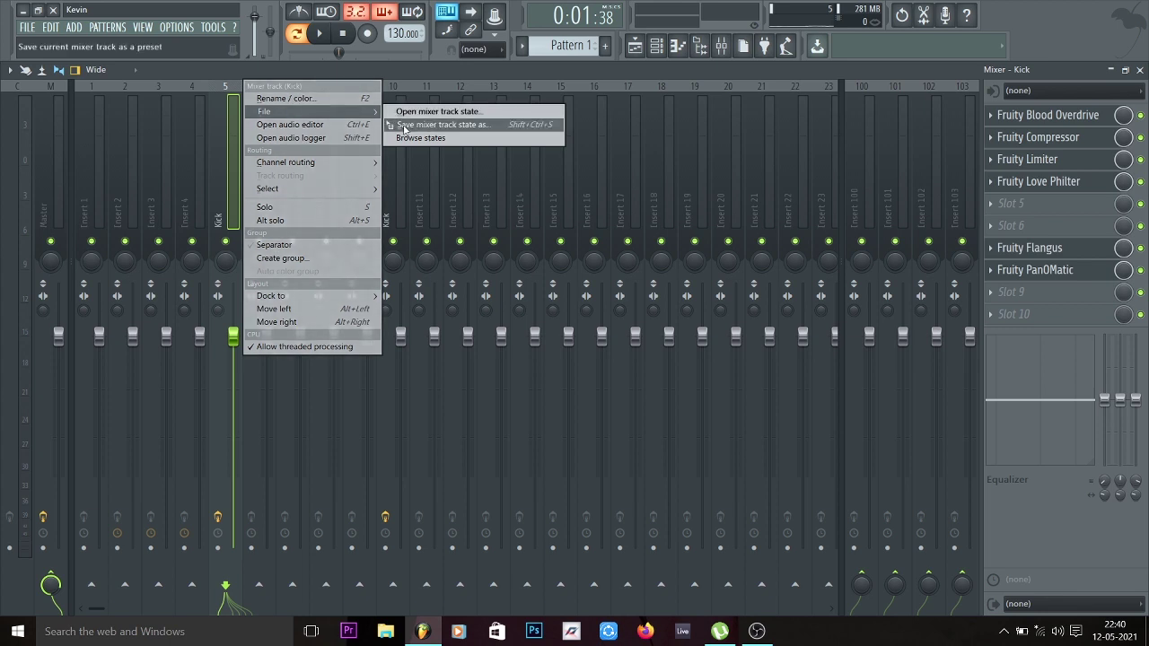
left_click_drag(404, 128, 585, 203)
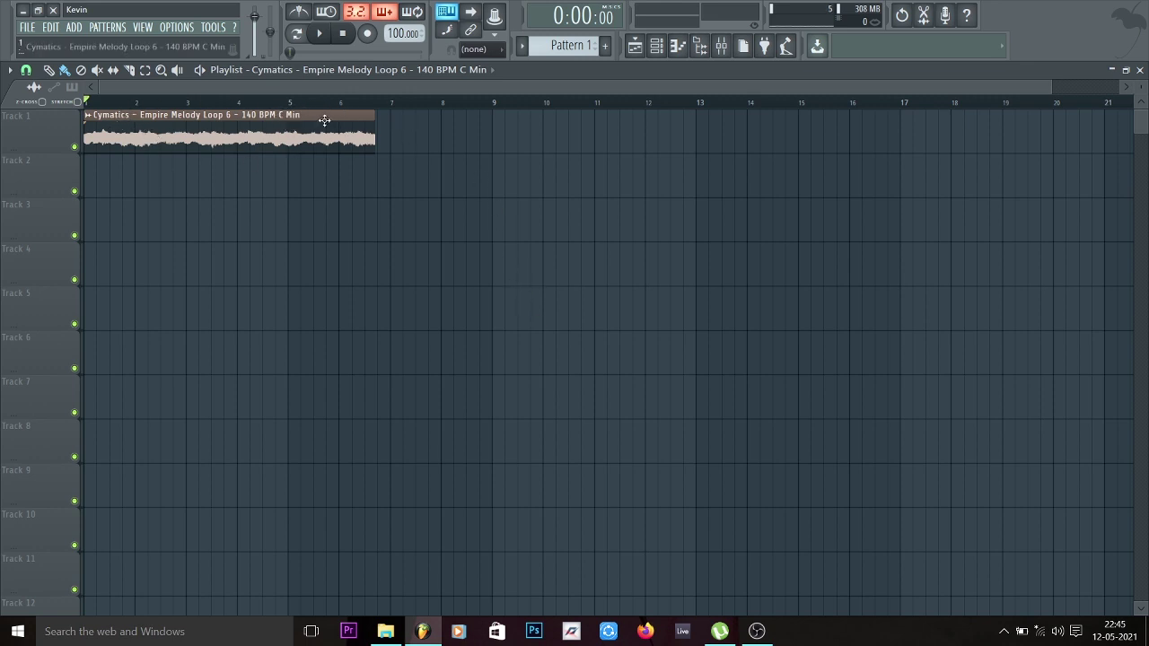
Step: Rename the Cymatics melody loop channel in the channel rack as thaaaa
left_click(657, 46)
right_click(526, 205)
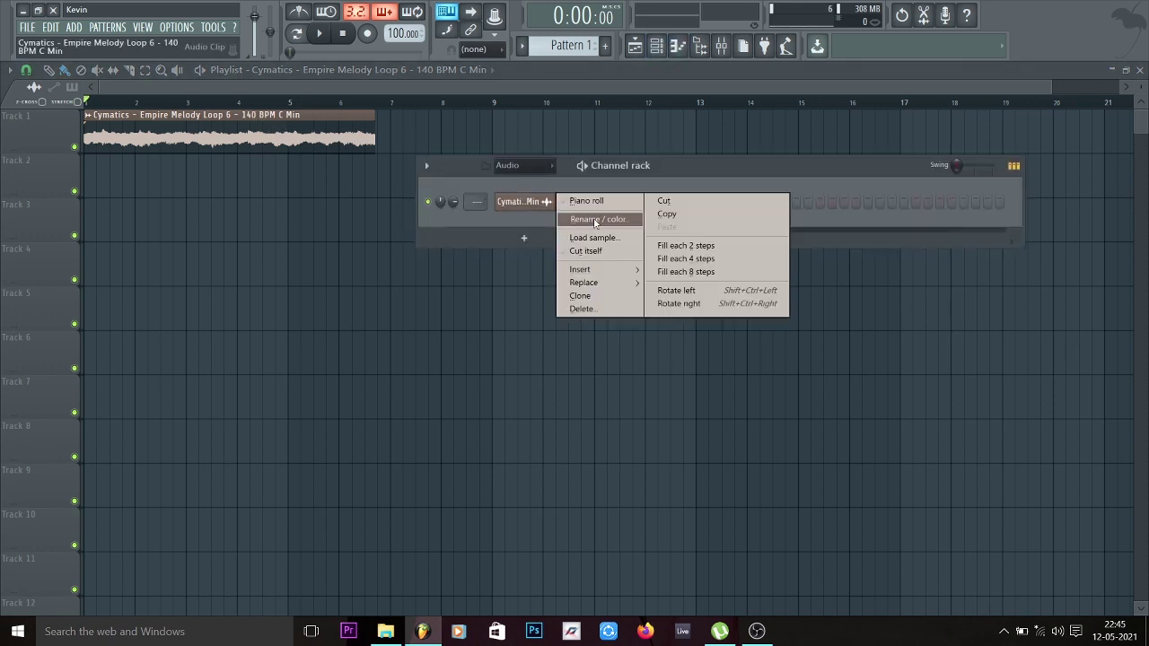
left_click(600, 219)
type("thaaaa")
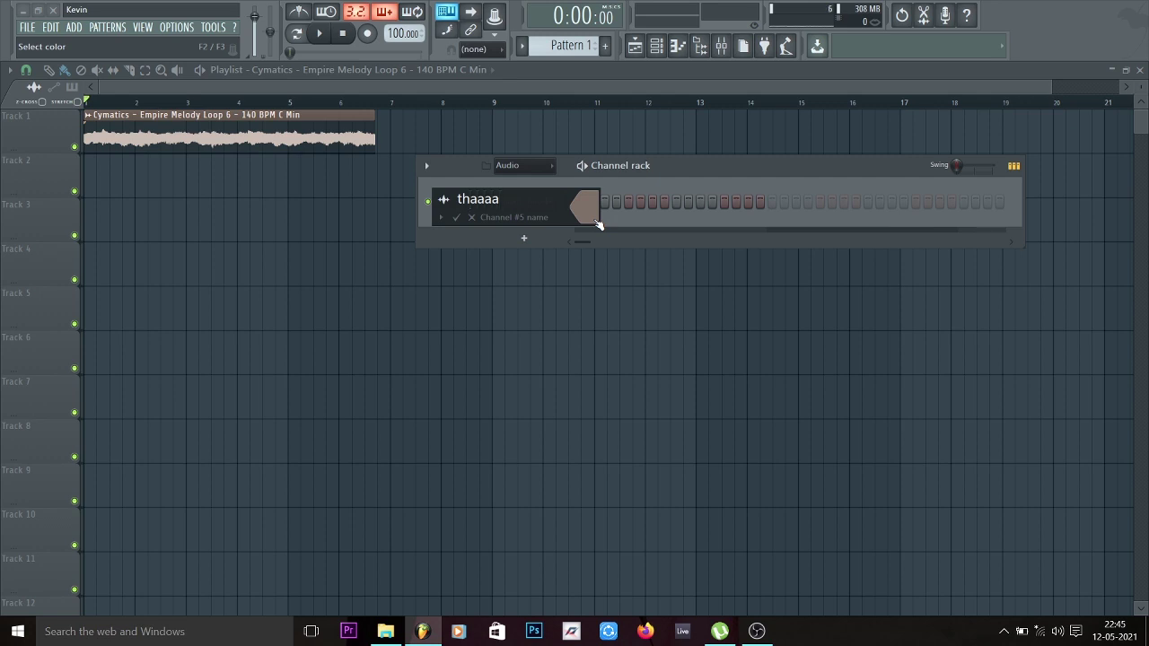
key("Return")
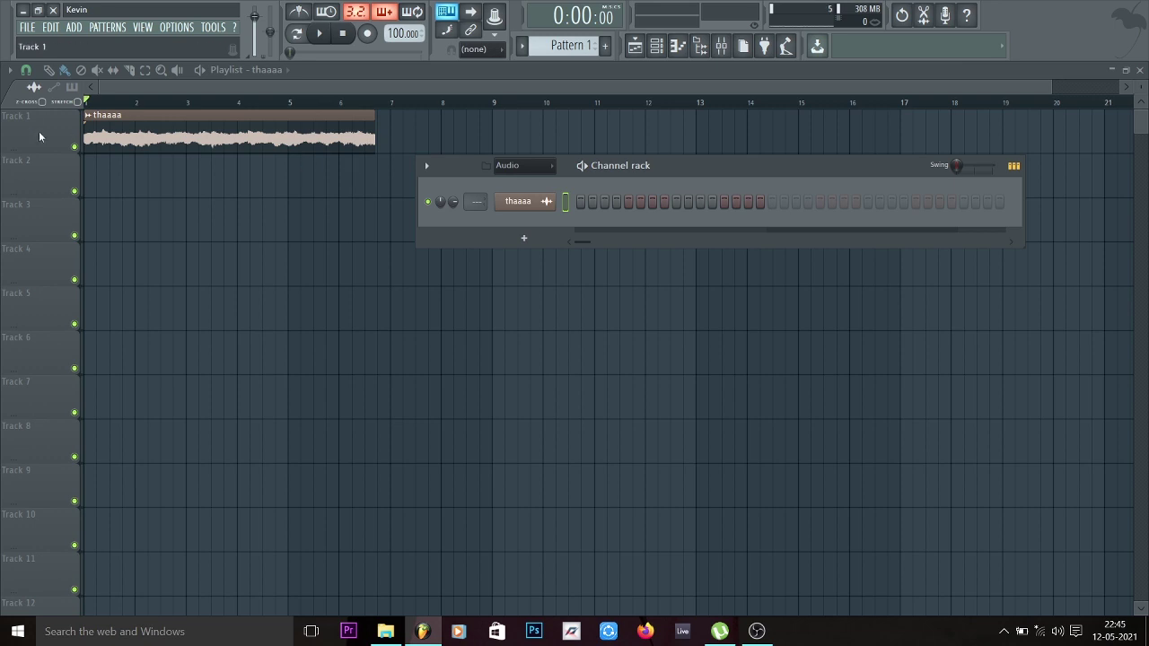
Step: Open the thaaaa clip's sample in Edison, detect its pitch regions, and inspect the note markers at the start of the waveform
left_click(87, 116)
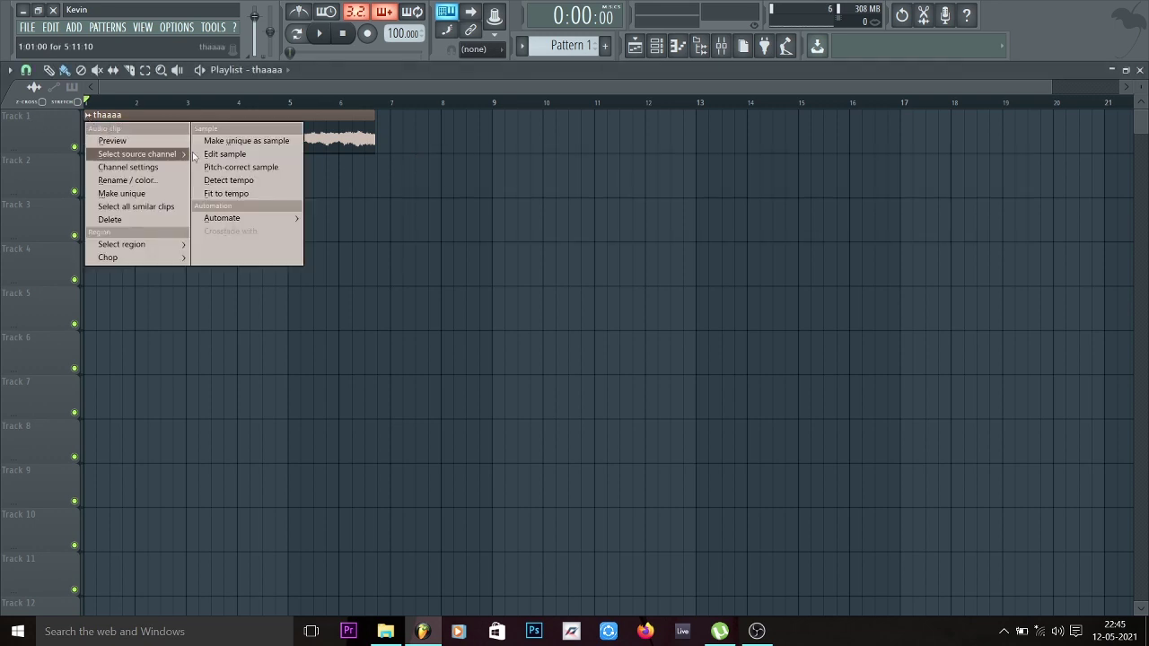
left_click(225, 153)
right_click(254, 345)
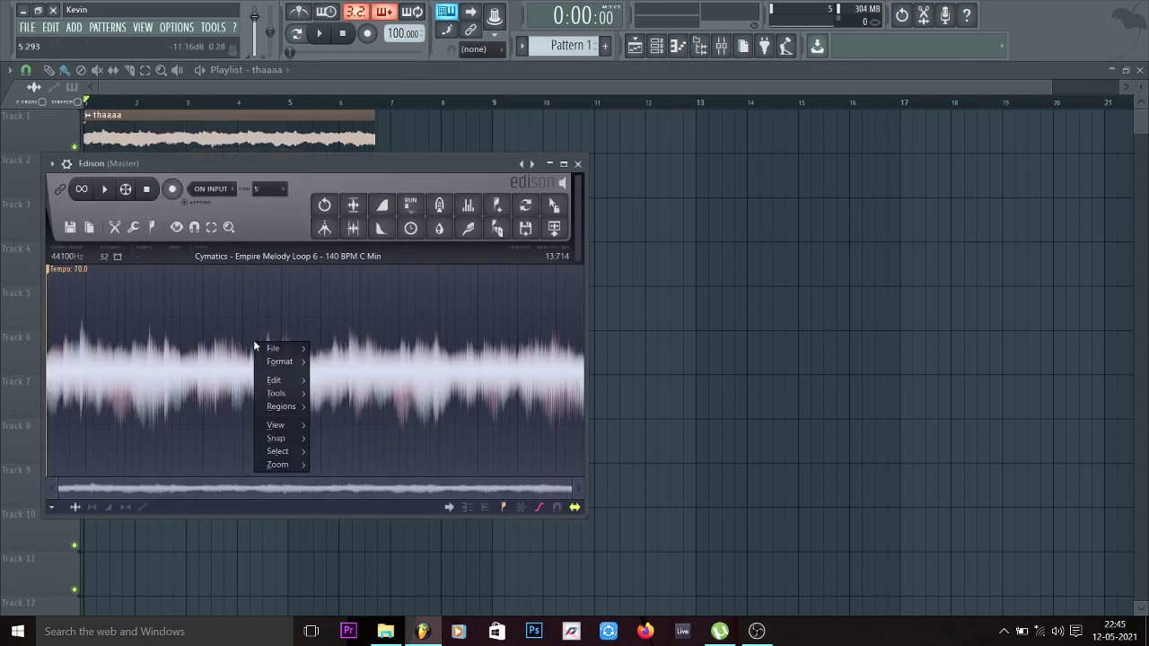
mouse_move(284, 409)
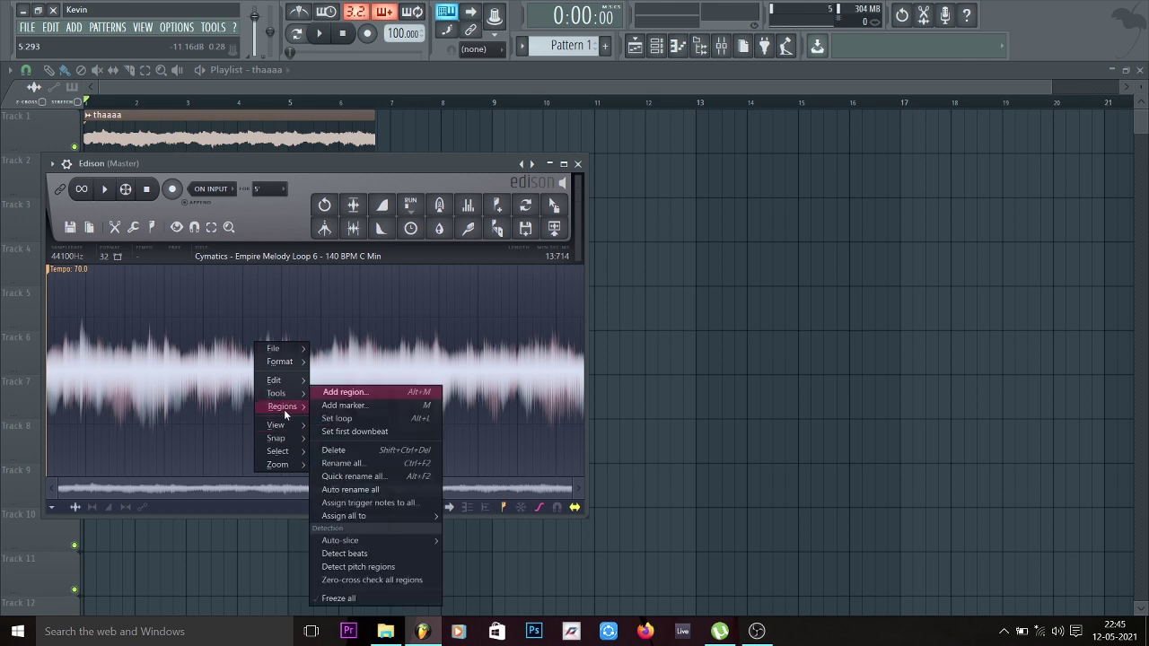
left_click(391, 566)
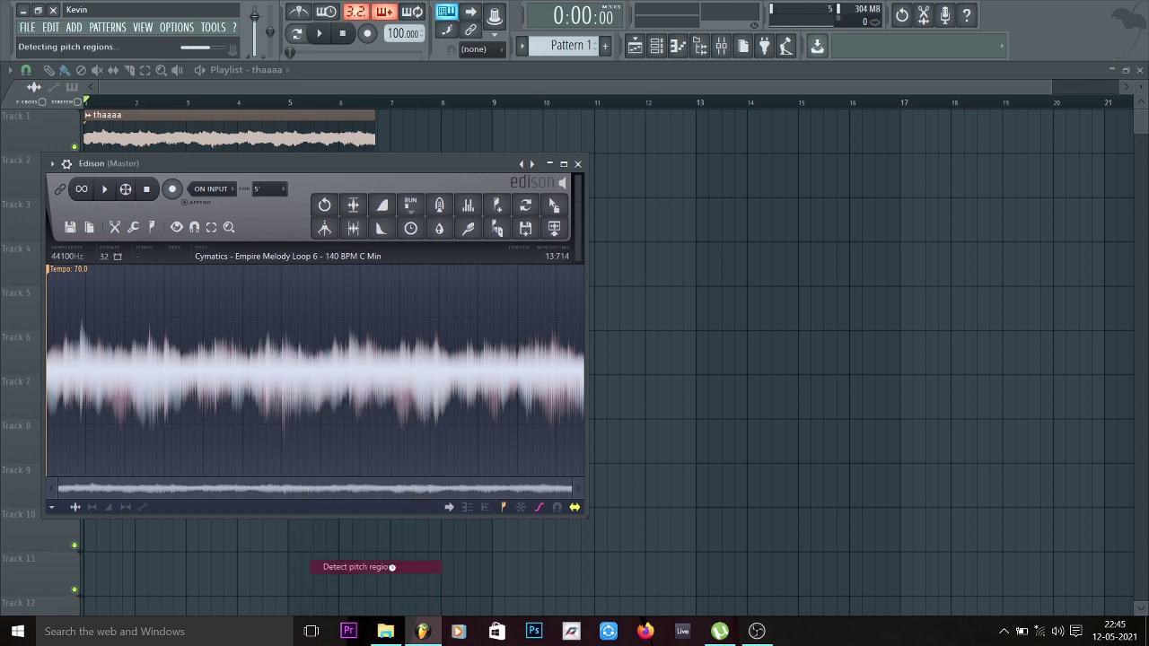
left_click_drag(573, 489, 206, 488)
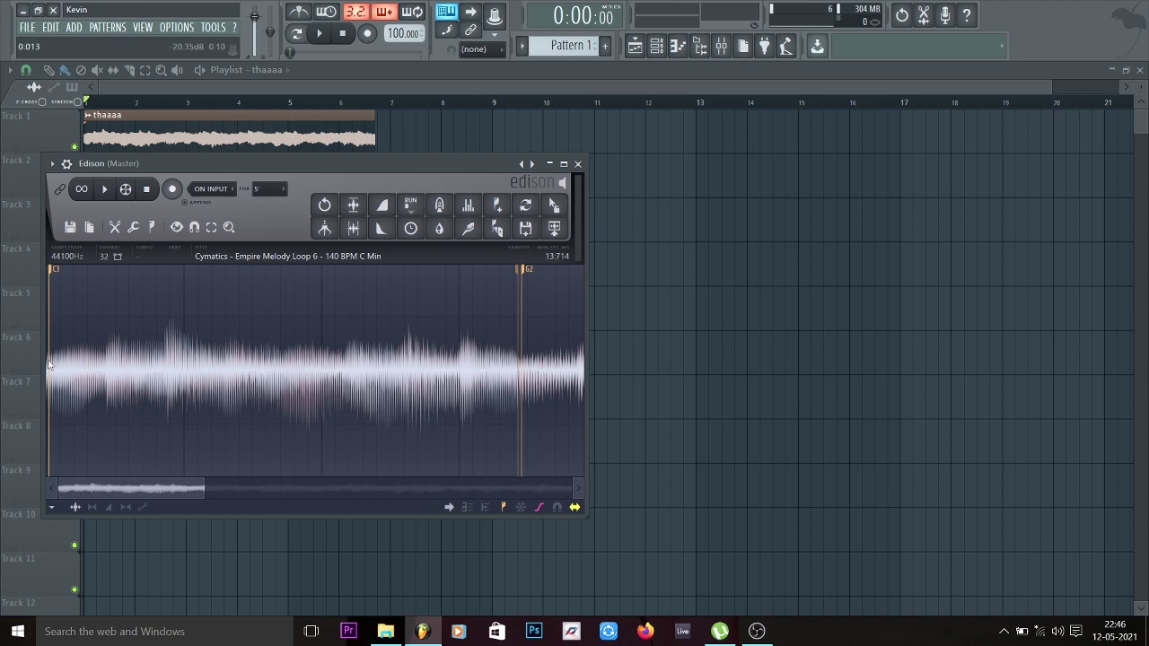
left_click(577, 163)
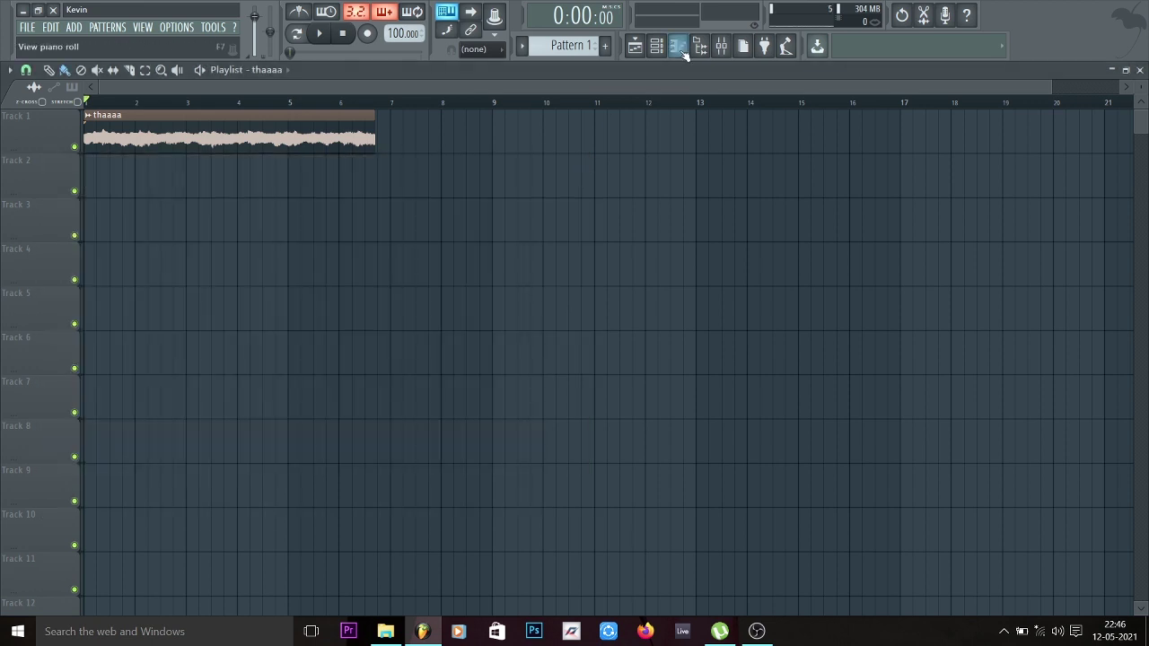
Step: Place a second copy of the thaaaa clip at bar 9 on Track 1 of the playlist
left_click(680, 48)
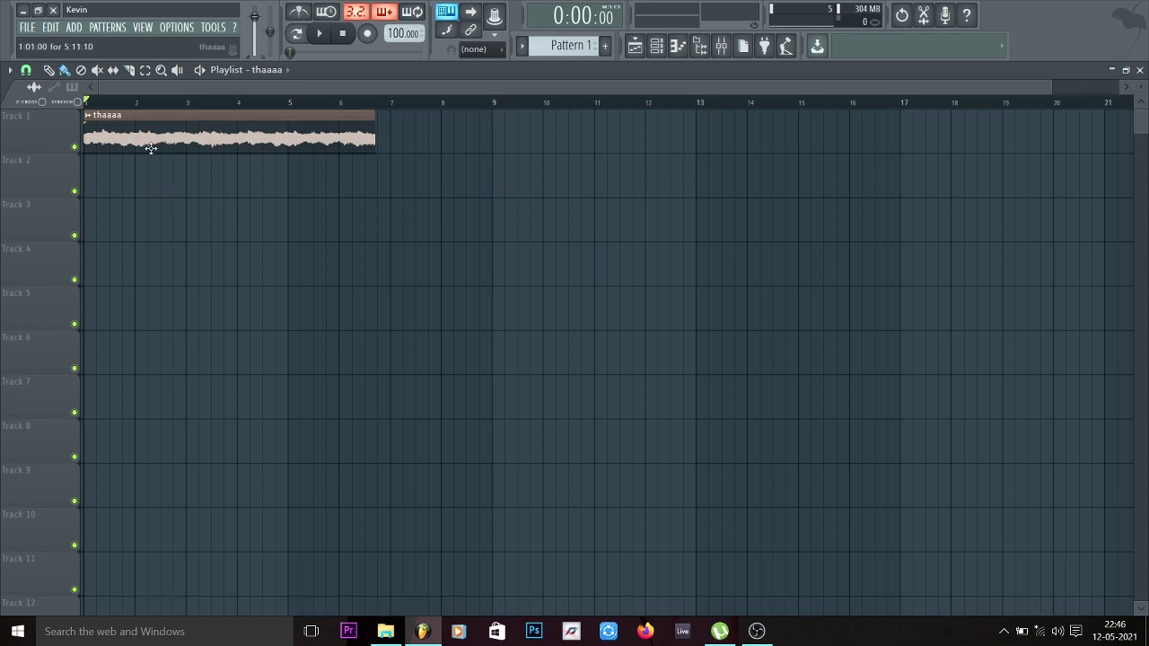
left_click(489, 144)
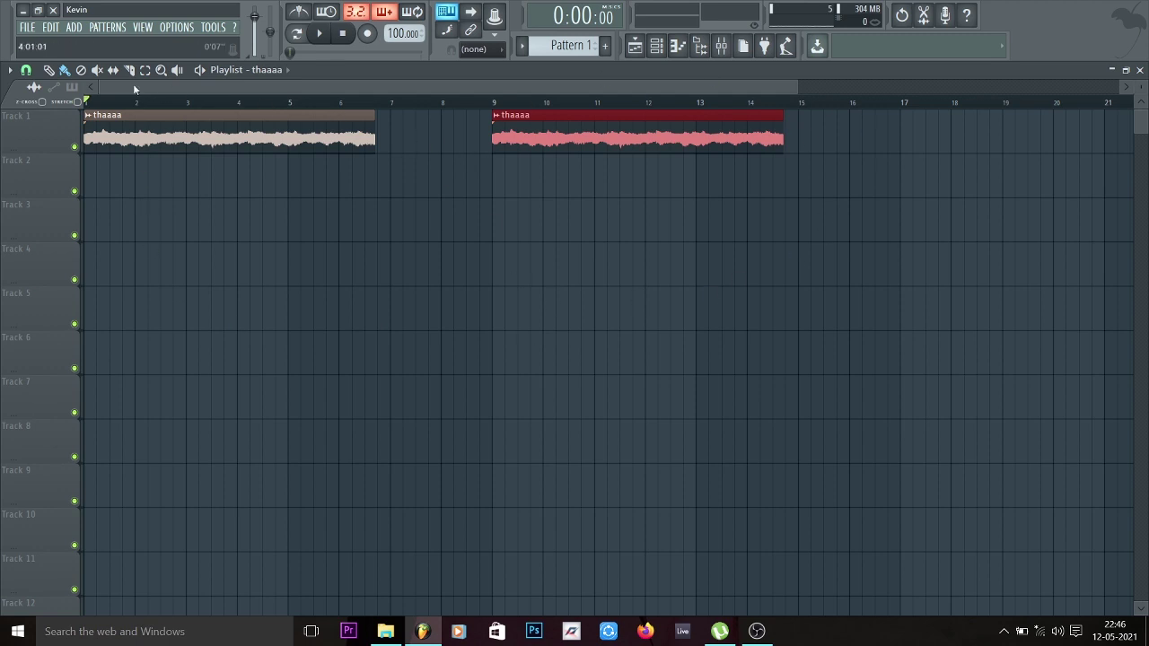
Step: View the thaaaa channel's settings from the channel rack and set the playhead near the start of the second clip
left_click(104, 135)
left_click(678, 45)
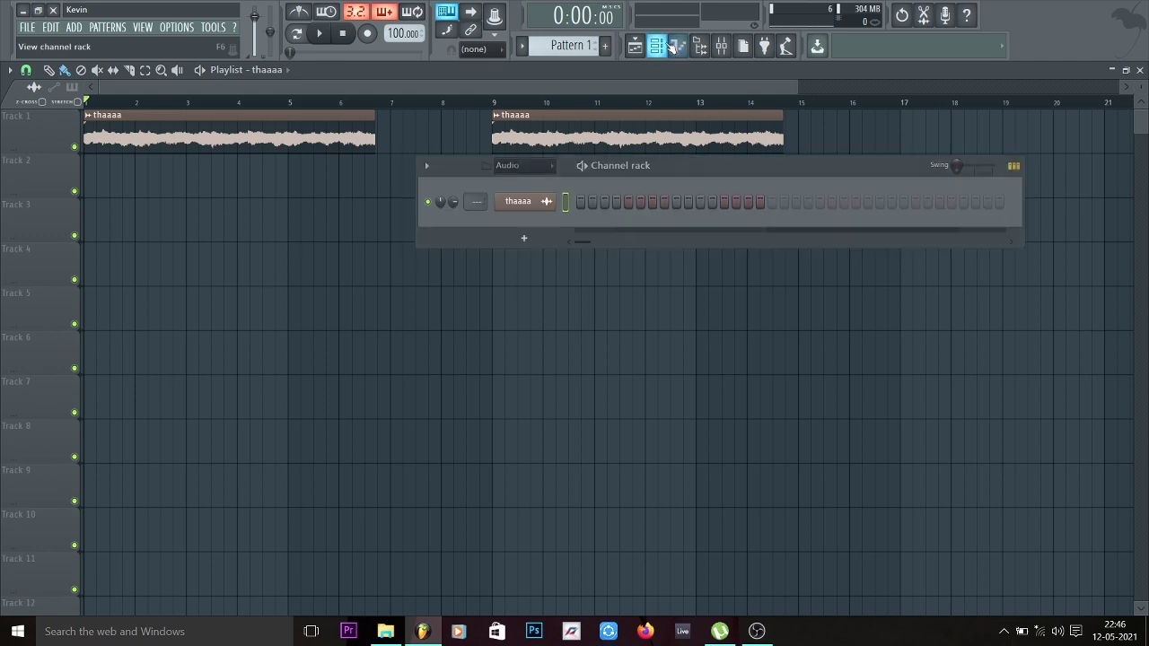
left_click(516, 201)
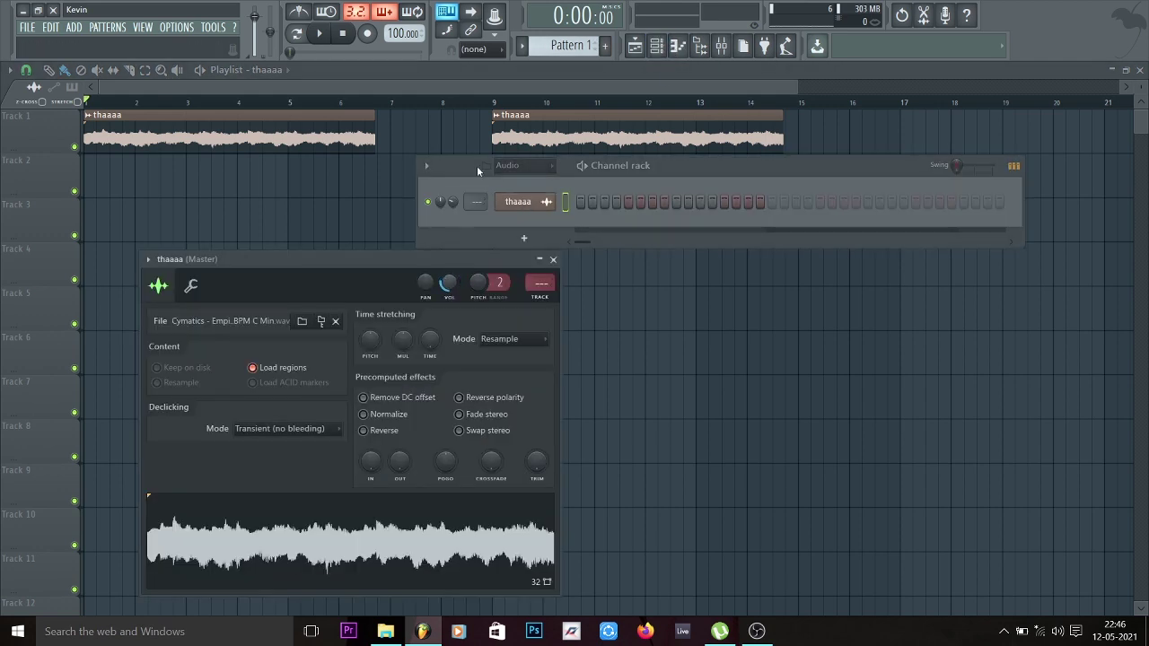
left_click(500, 102)
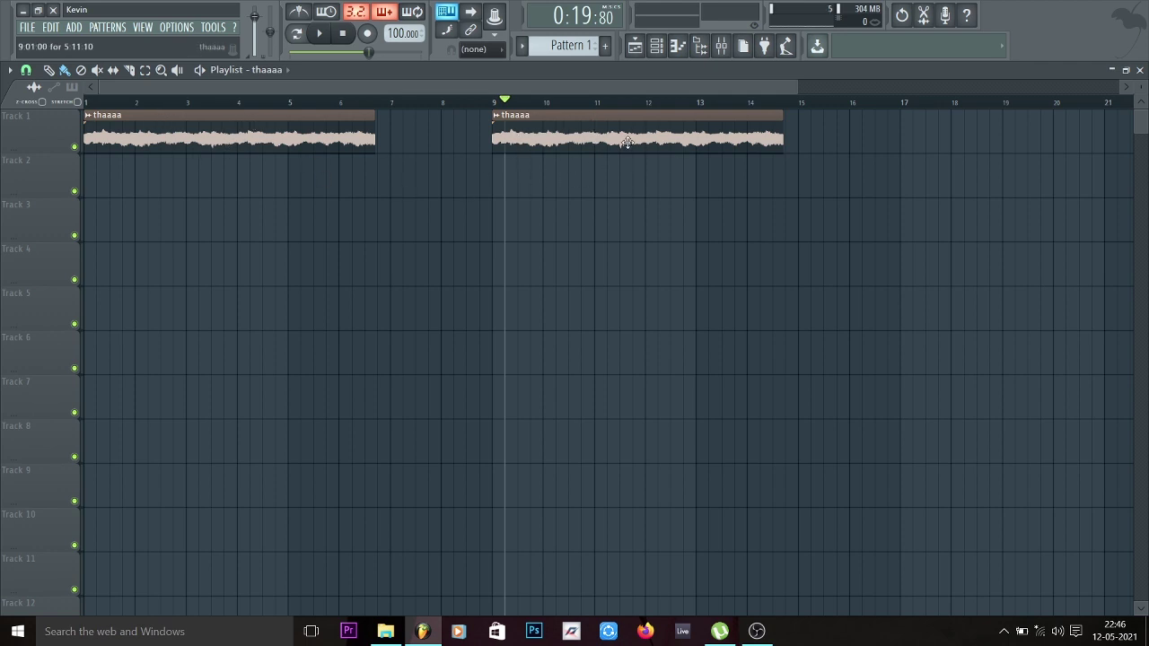
Step: Make the second thaaaa clip at bar 9 unique and move it down to Track 2
left_click(494, 118)
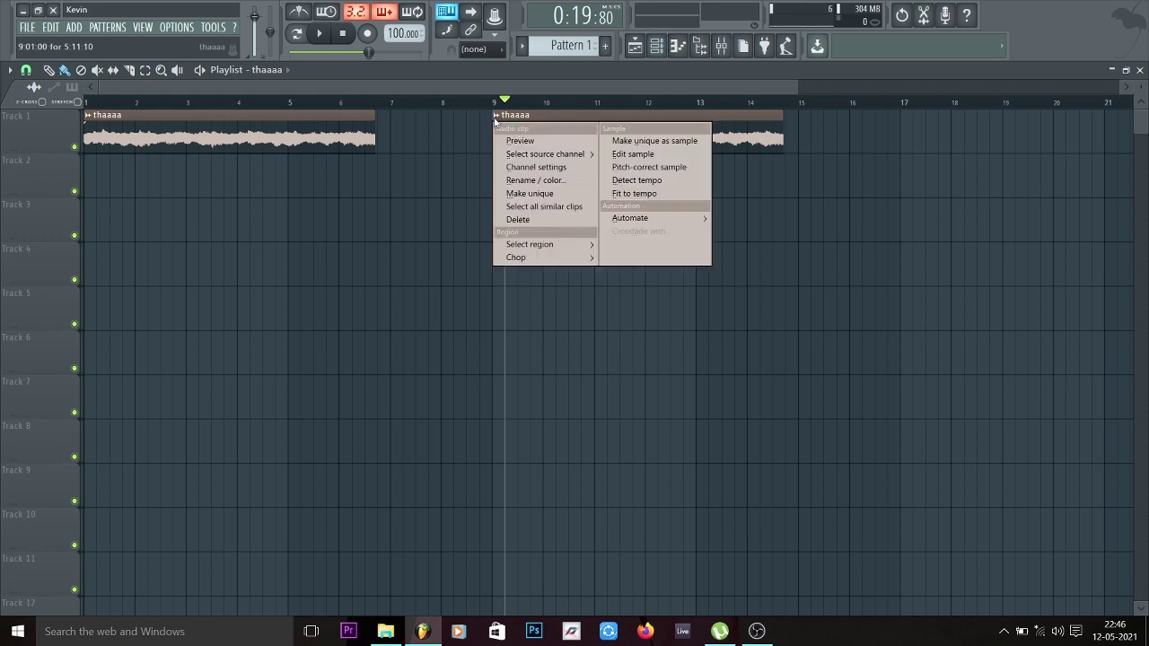
left_click(549, 193)
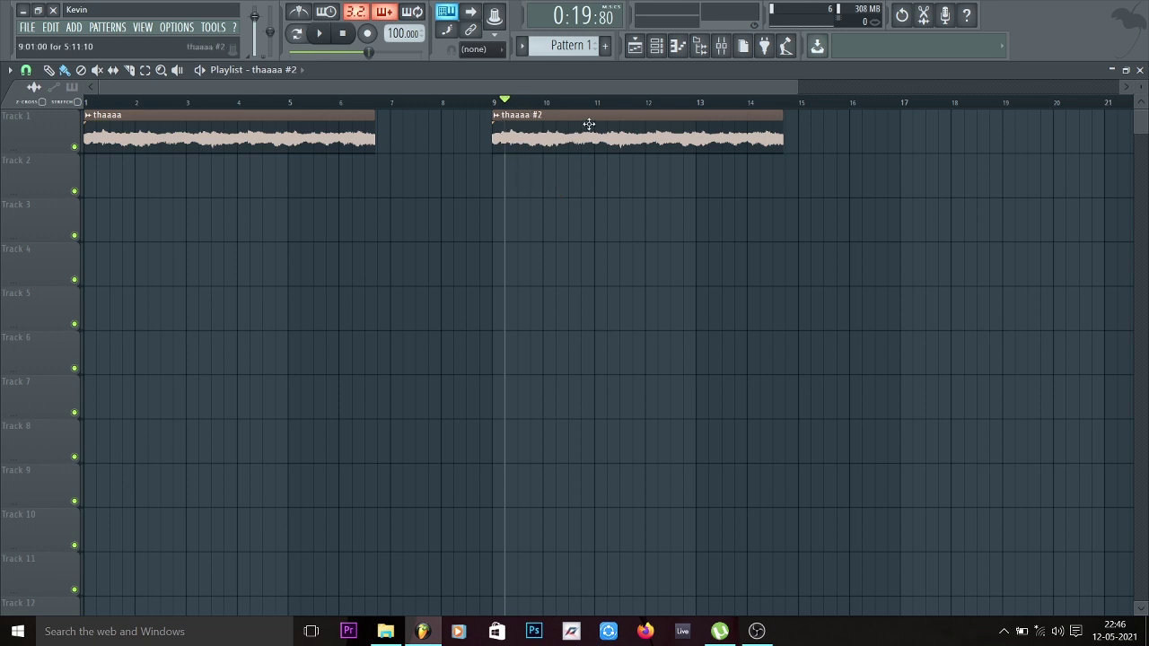
left_click(126, 101)
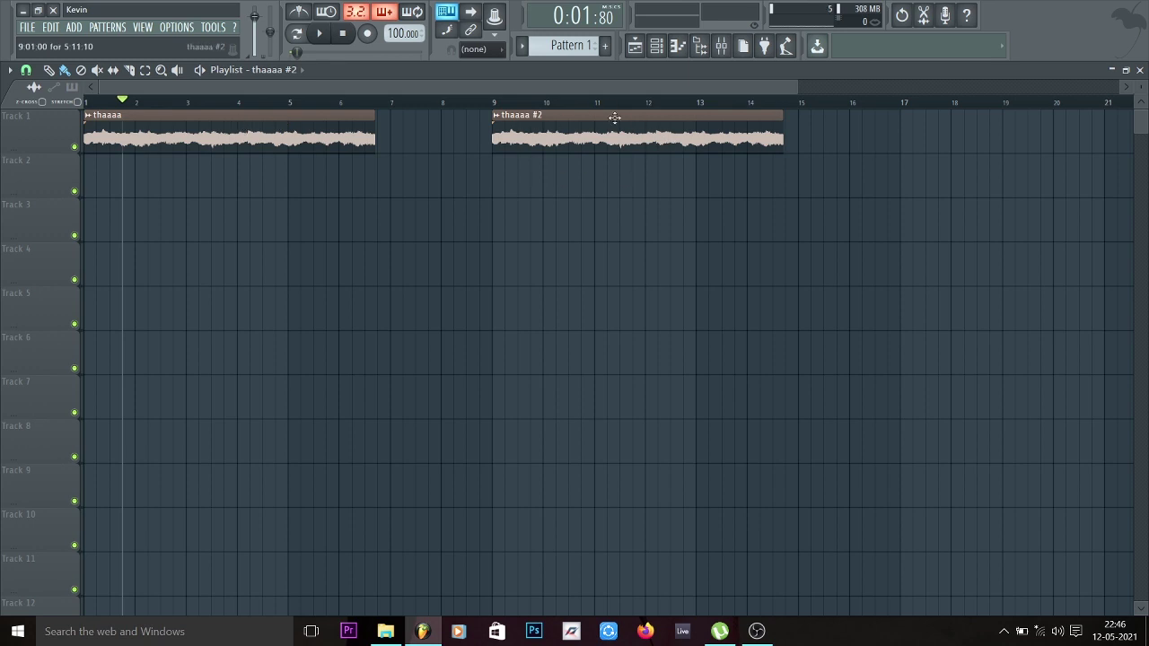
left_click(532, 102)
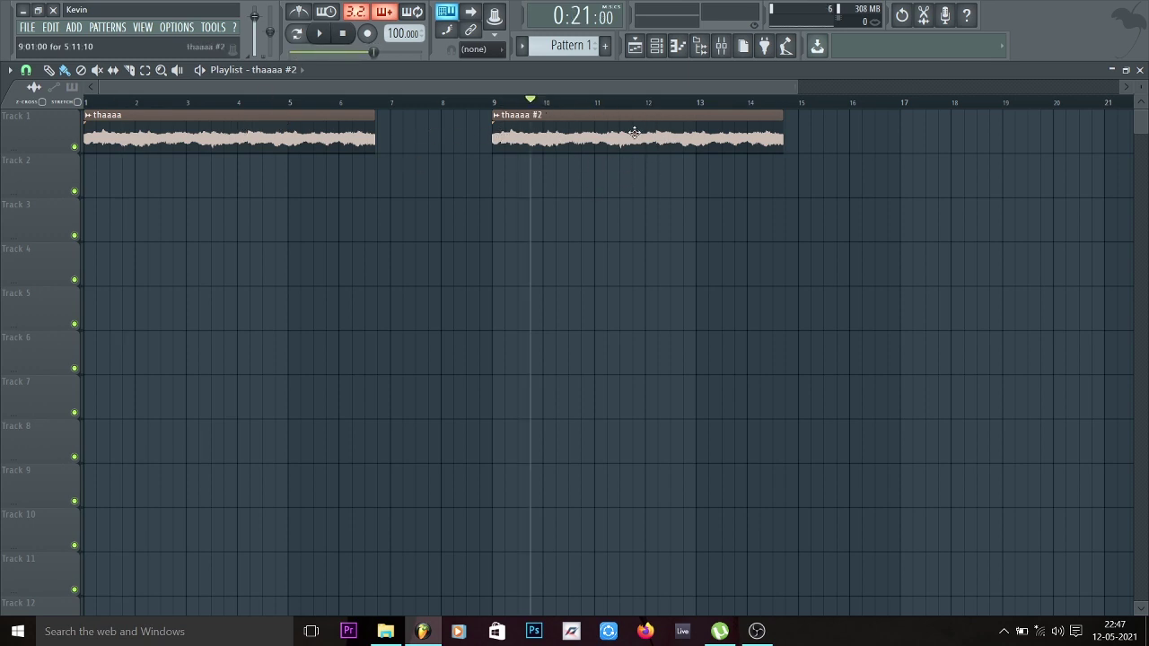
left_click_drag(592, 140, 587, 174)
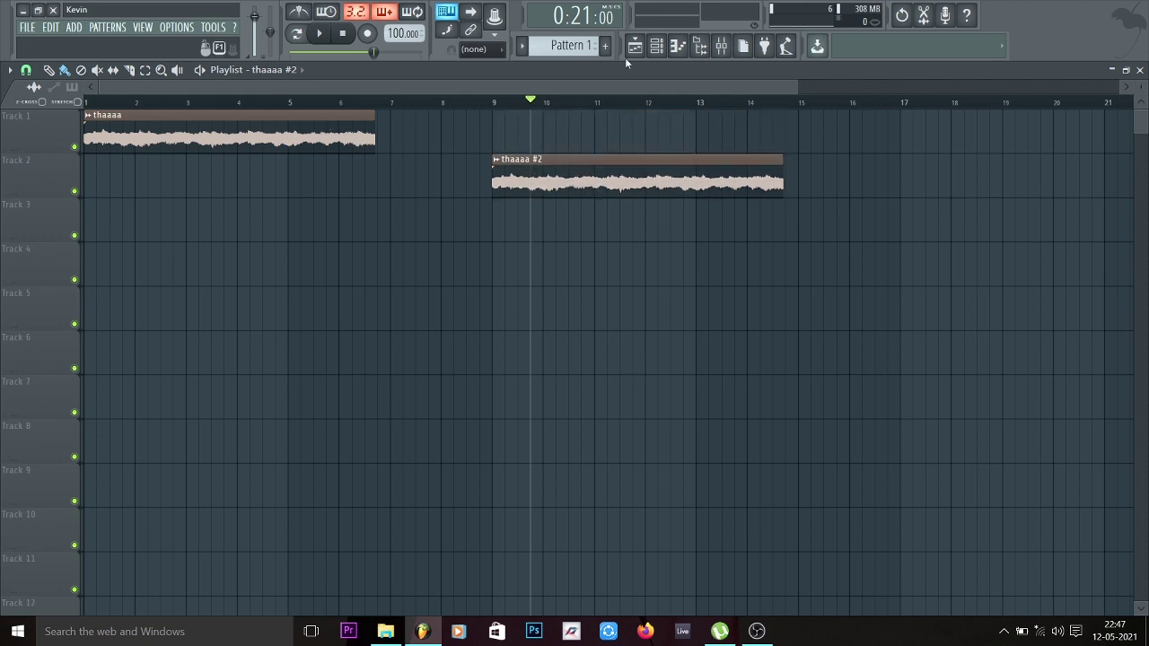
Step: Compare the channel settings of thaaaa and thaaaa #2, including their channel volumes
left_click(262, 103)
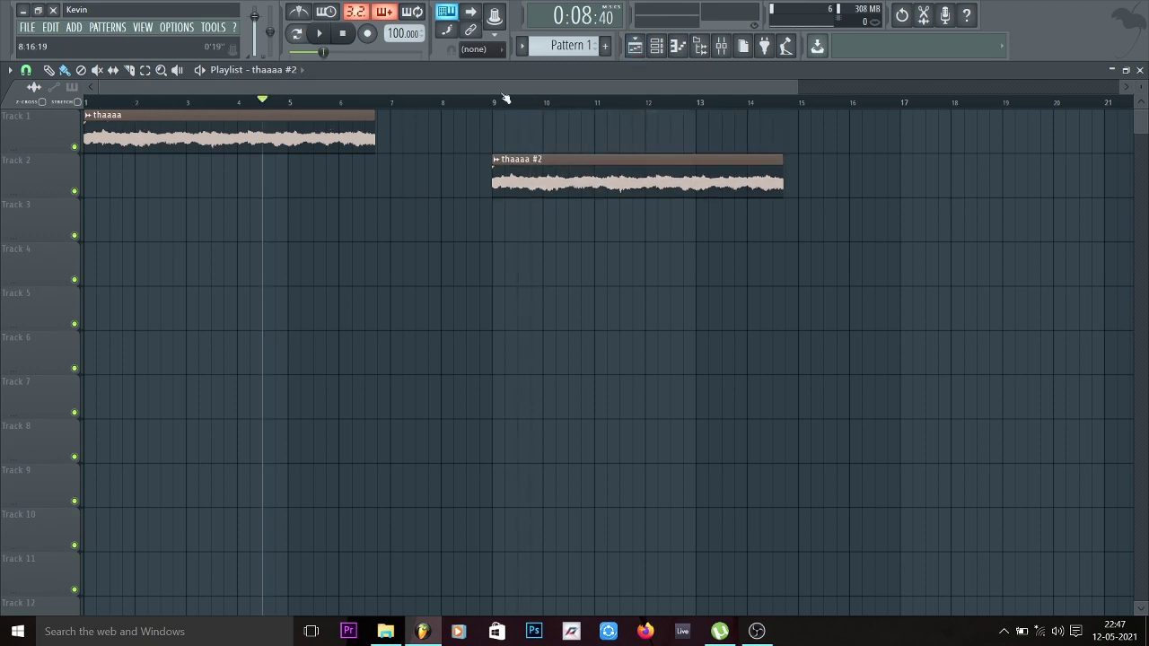
left_click(657, 46)
left_click(537, 202)
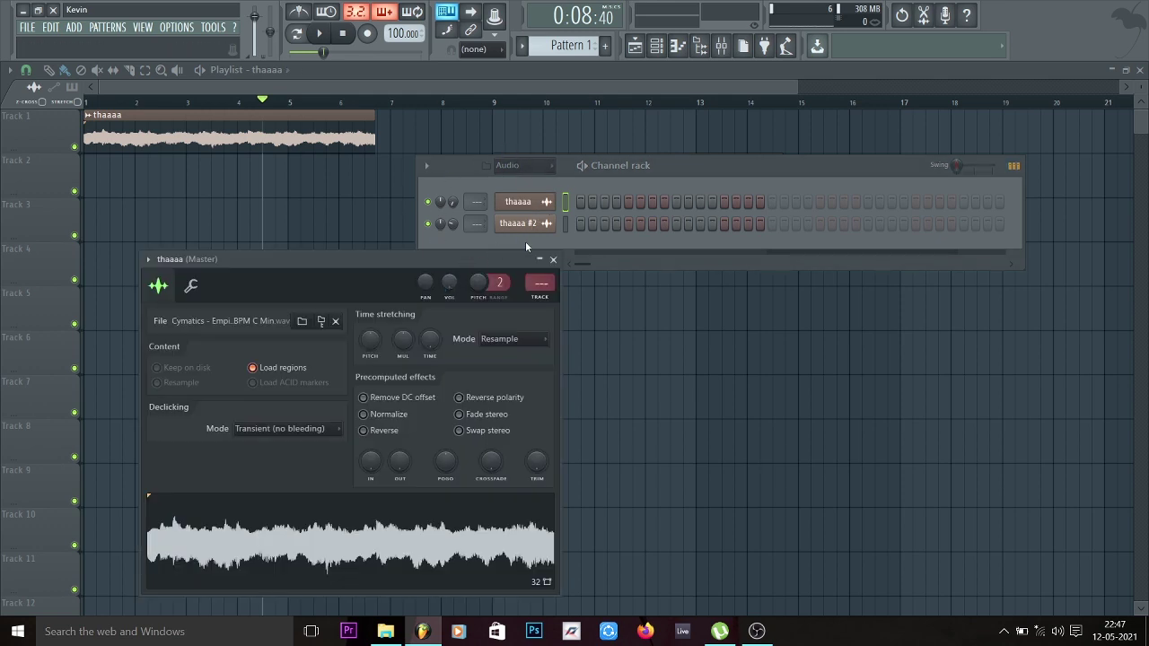
left_click_drag(528, 224, 557, 179)
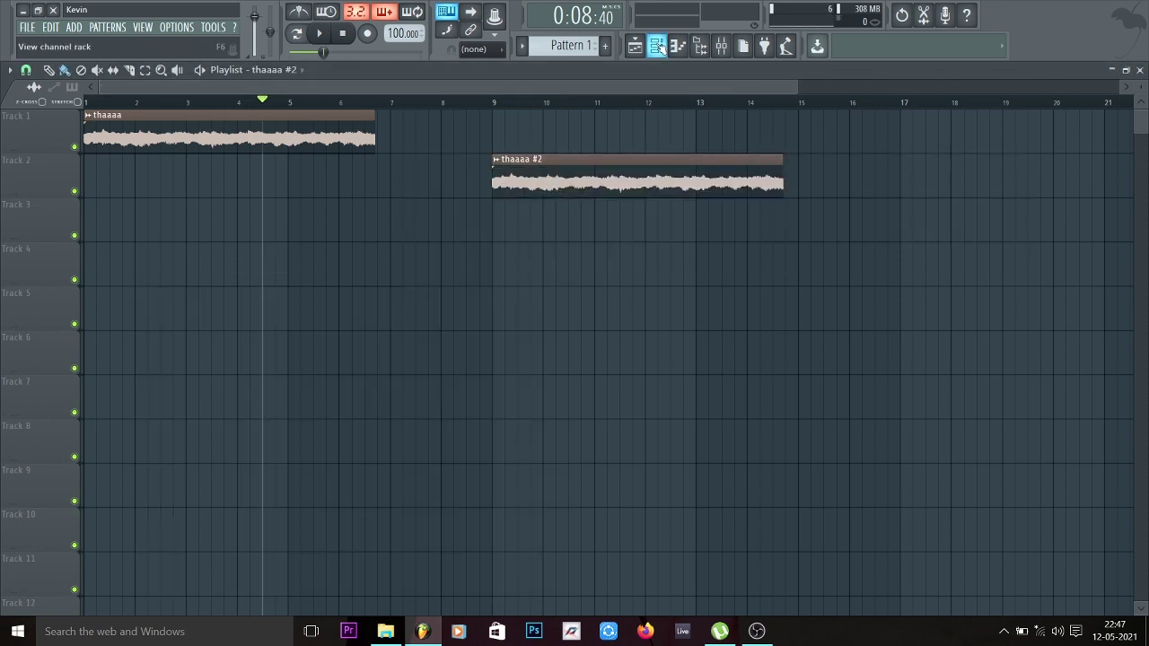
left_click(657, 46)
left_click(544, 224)
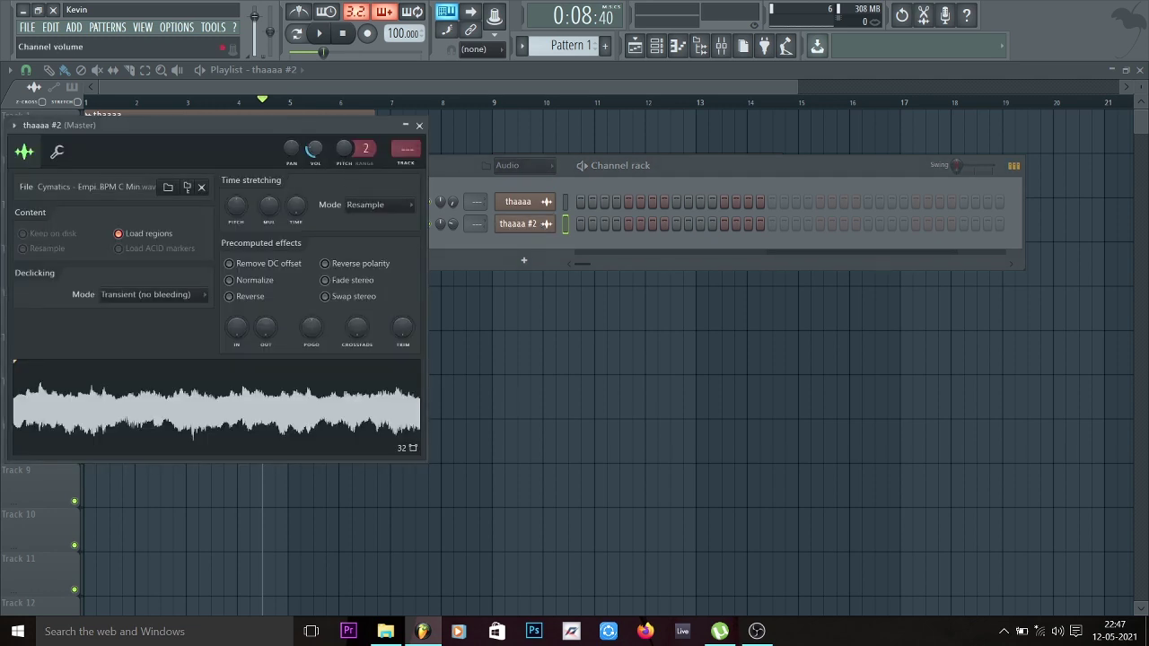
Step: Play the song from within the thaaaa clip and from bar 9 at thaaaa #2 to compare their sound, and stop playback
left_click(306, 102)
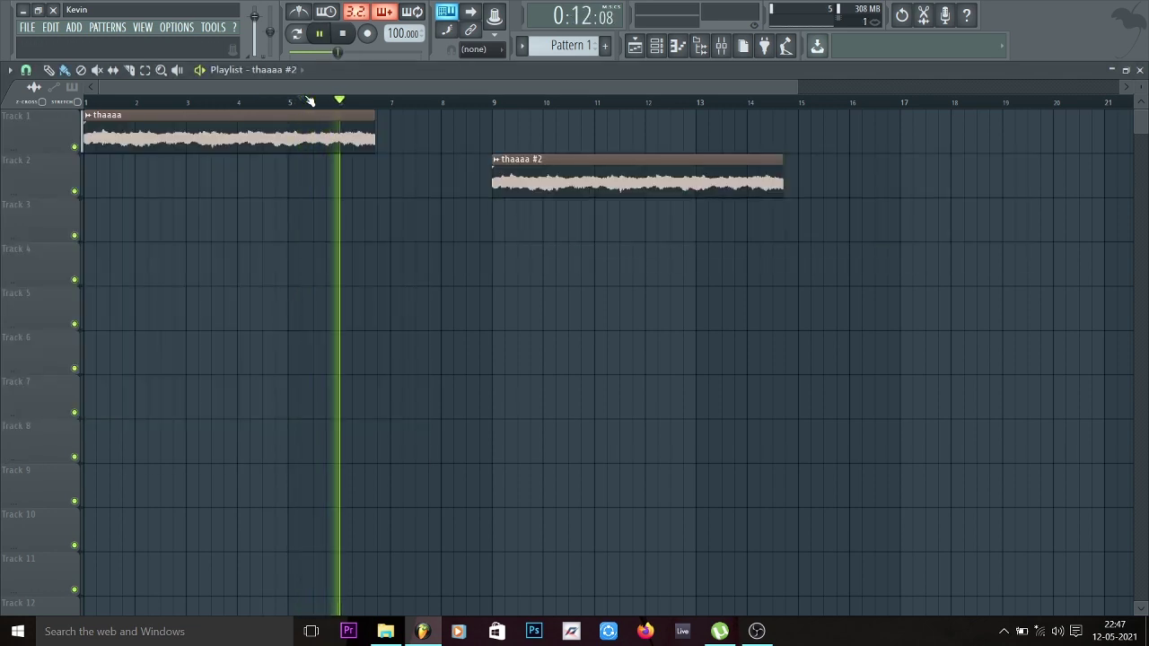
left_click(309, 102)
left_click(493, 101)
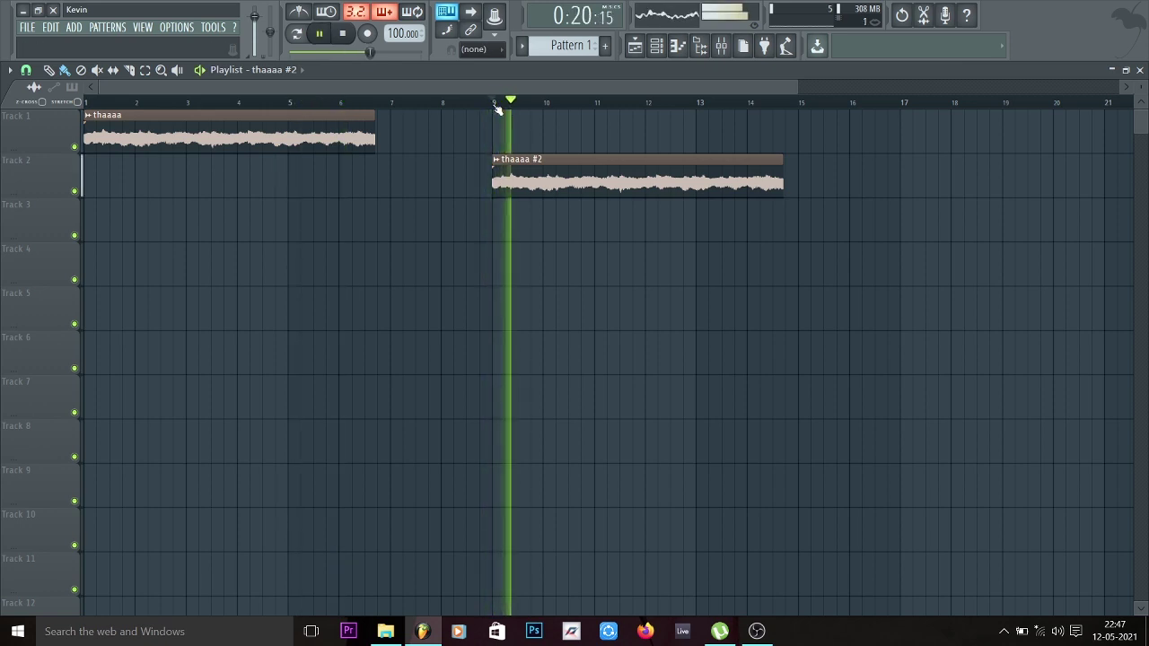
key("space")
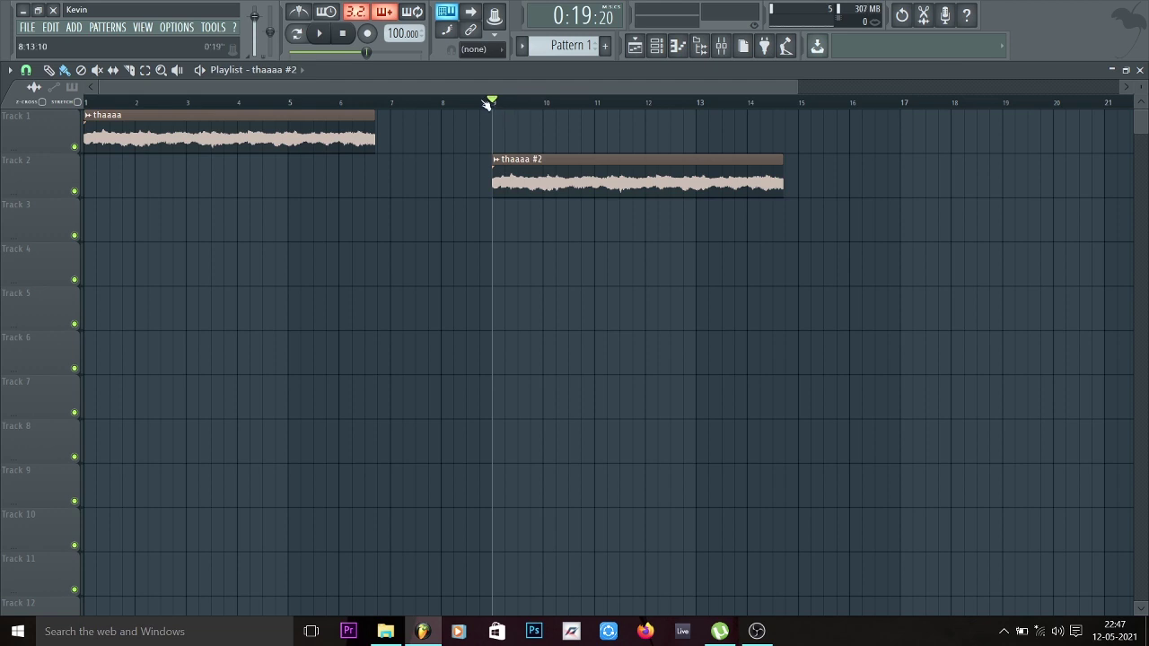
Step: Delete the thaaaa #2 clip from Track 2 and the thaaaa clip from Track 1
right_click(562, 191)
right_click(345, 145)
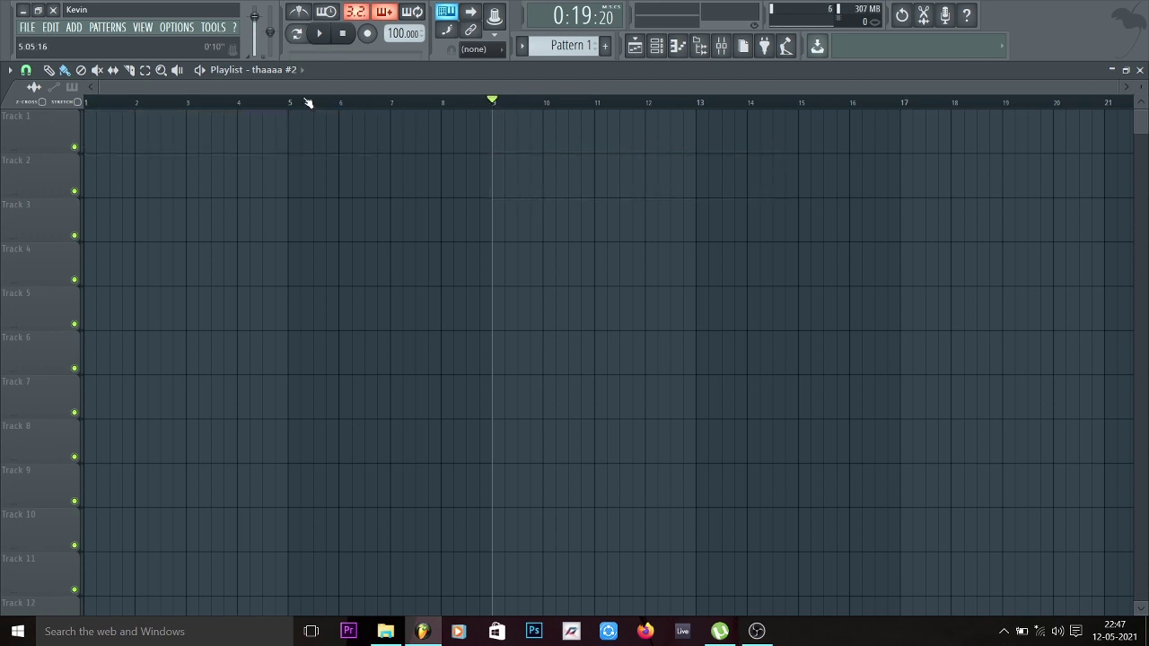